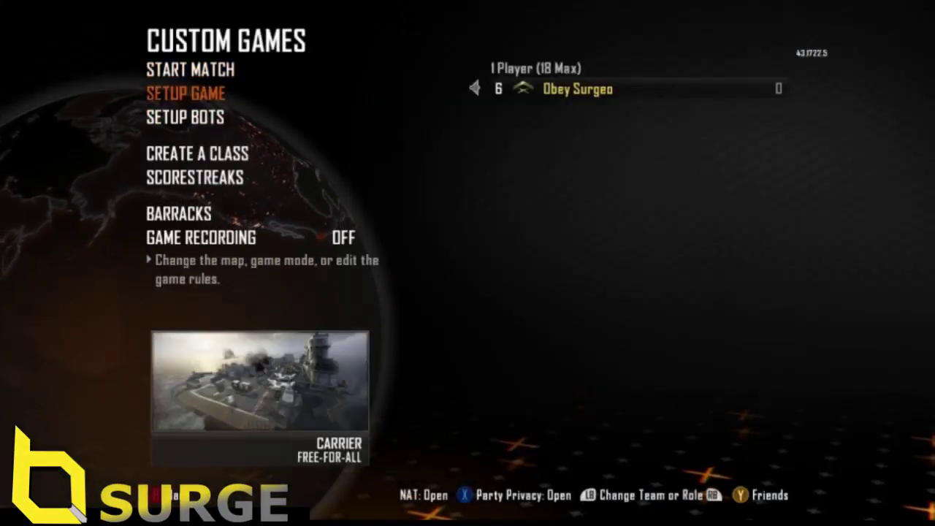
Set up the custom game by choosing a map from the Standard map list
key(Return)
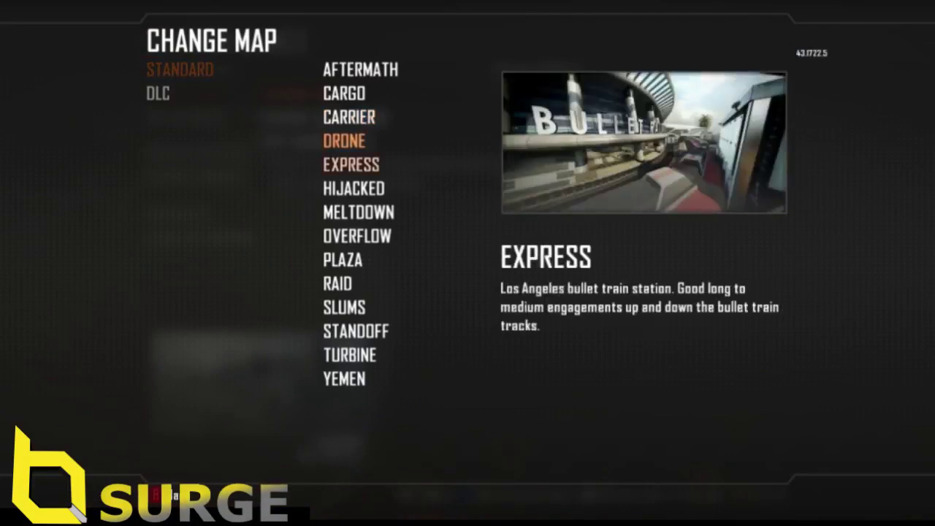
key(Down)
key(Return)
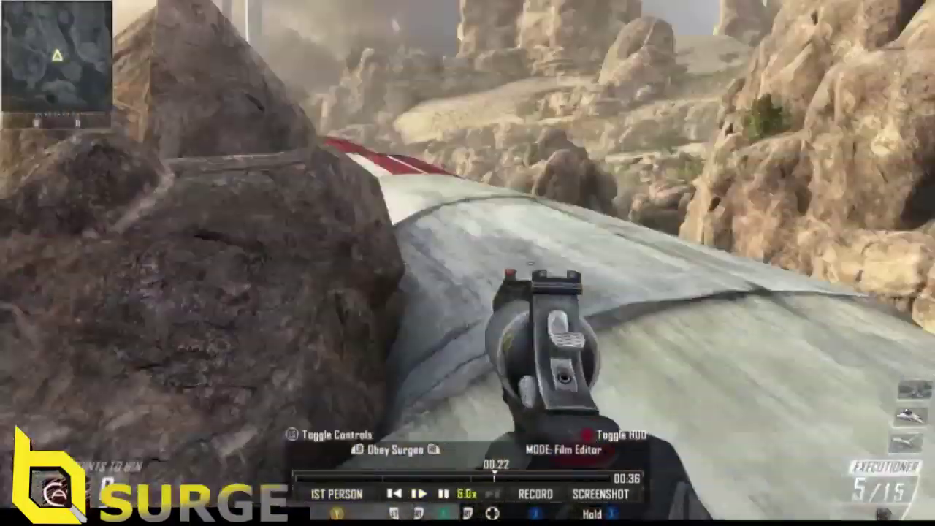
Pause the replay at about 00:24, switch to the free camera and insert the first camera marker
key(Tab)
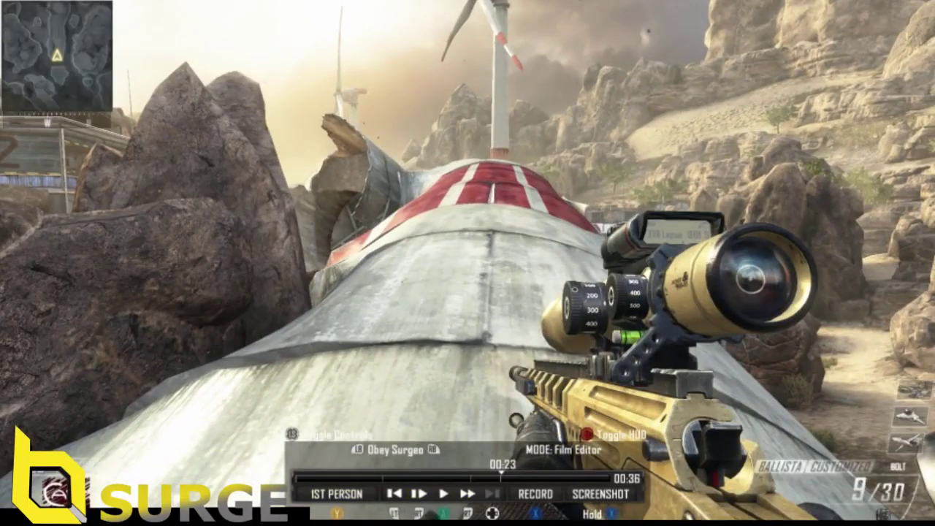
key(y)
key(a)
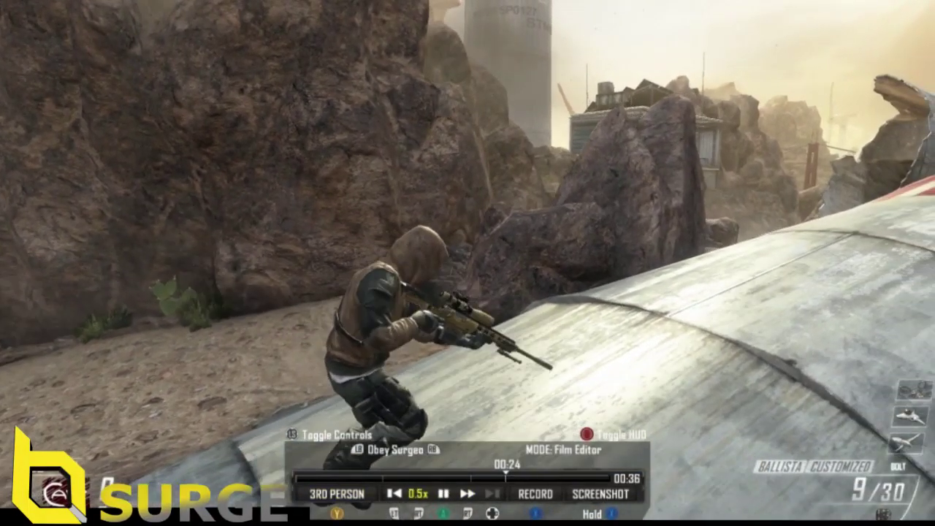
key(a)
key(y)
key(Tab)
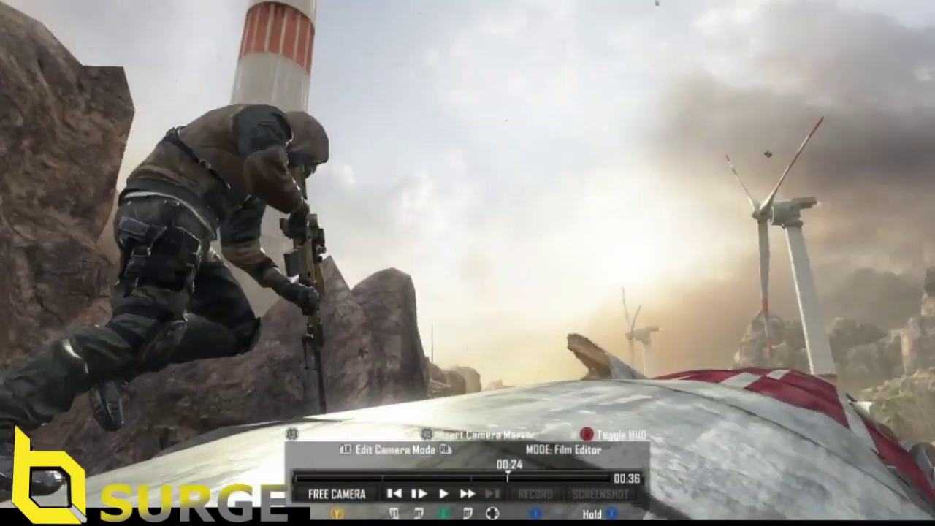
key(r)
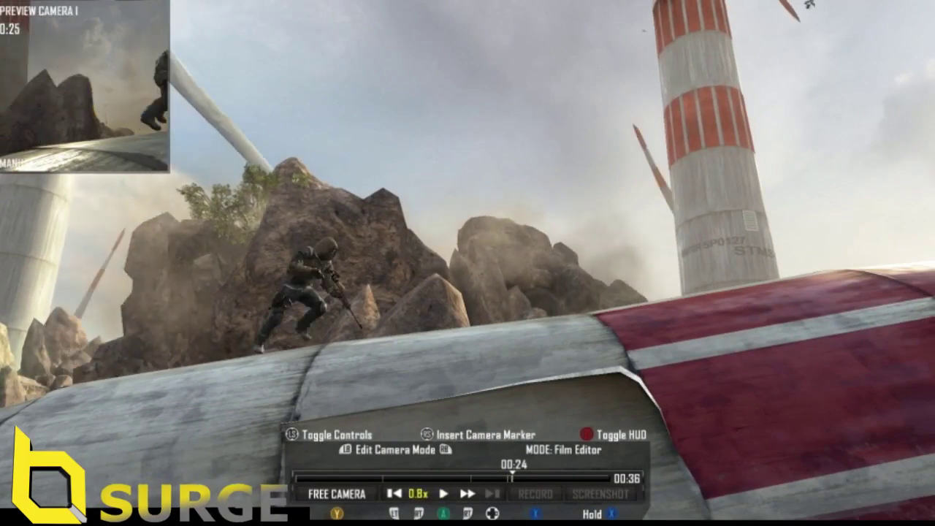
Advance the replay at 0.2x to 00:25 and add camera marker #2 there with speed mode Fixed at 0.1x
key(Down)
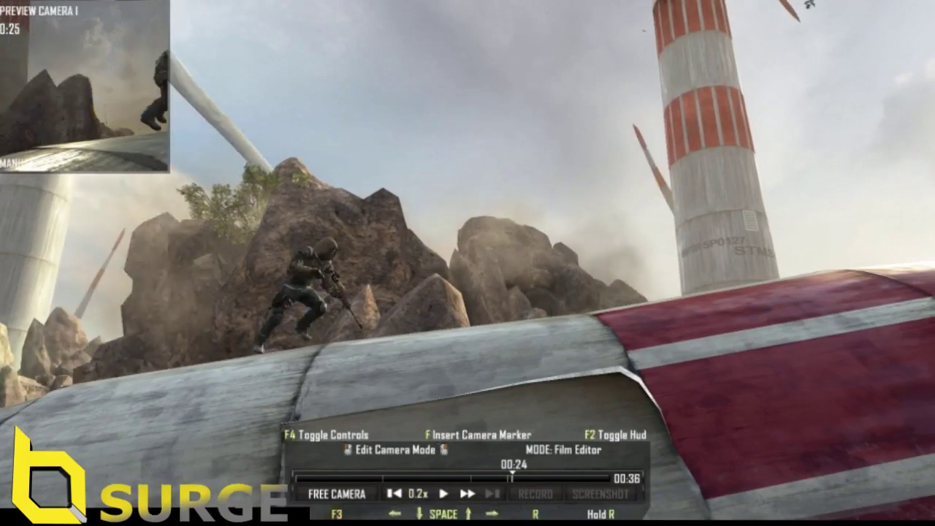
key(space)
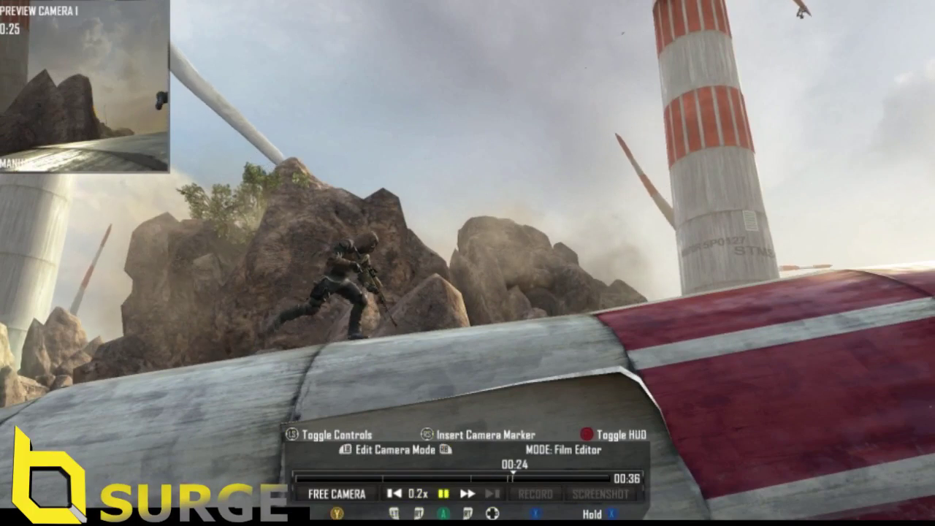
key(space)
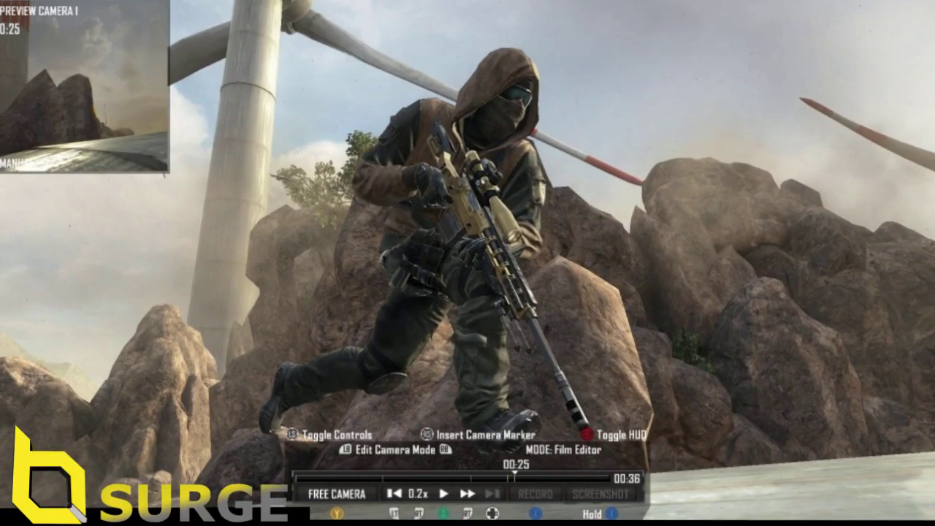
key(Return)
key(Right)
key(Down)
key(Left)
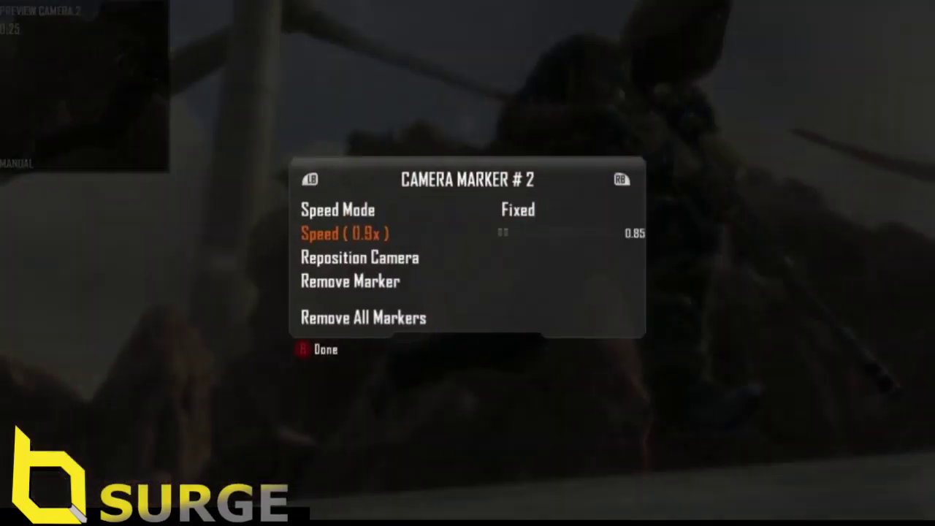
key(Escape)
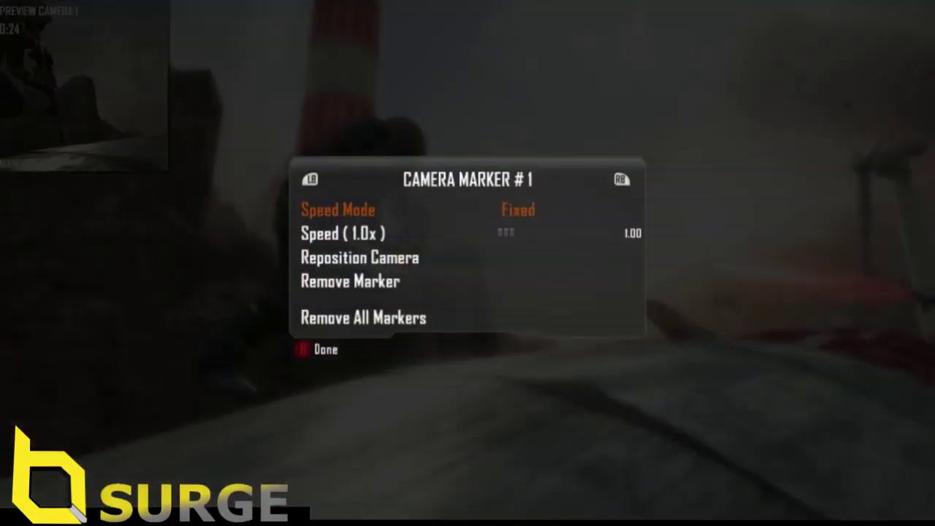
Finish camera marker #1 with speed mode Fixed at 0.1x and view the replay through the dolly camera from 00:23
key(Escape)
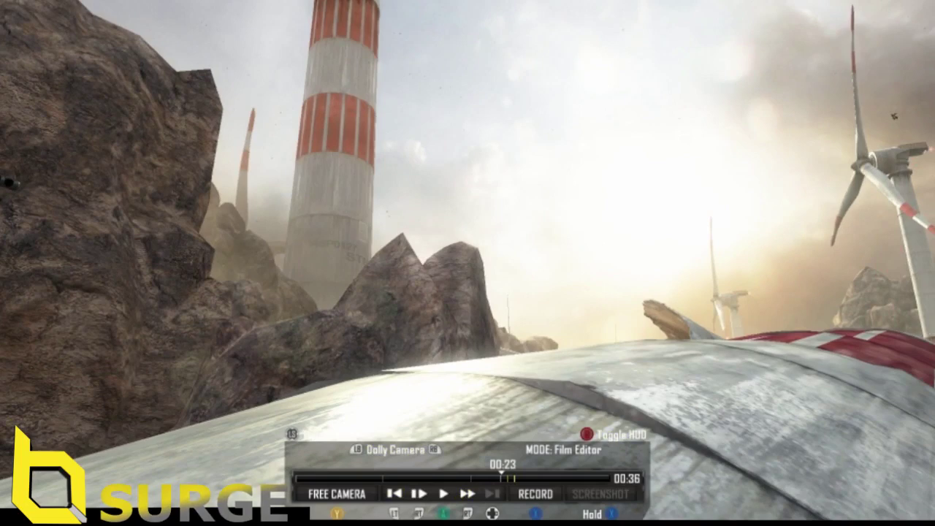
key(b)
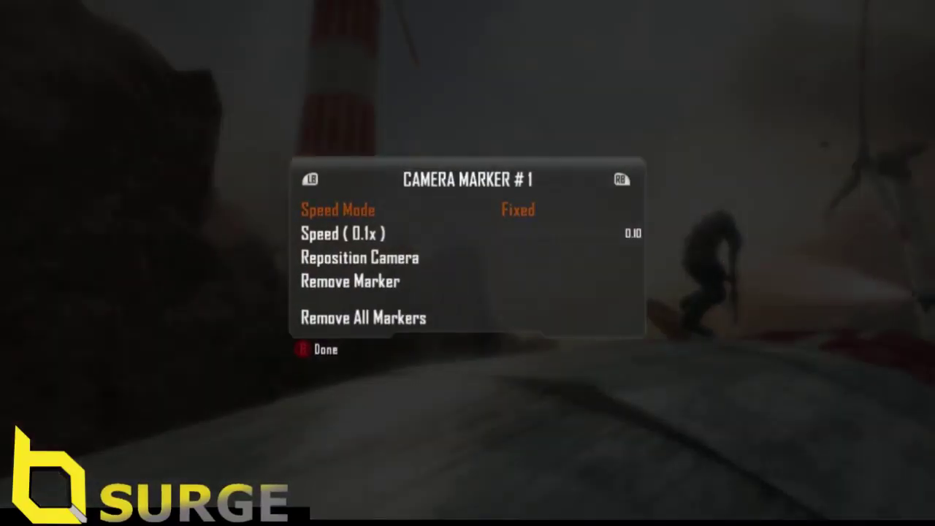
Replace camera marker #1 with one at 00:20 from the same viewpoint, using speed mode Fixed at a reduced speed
key(Return)
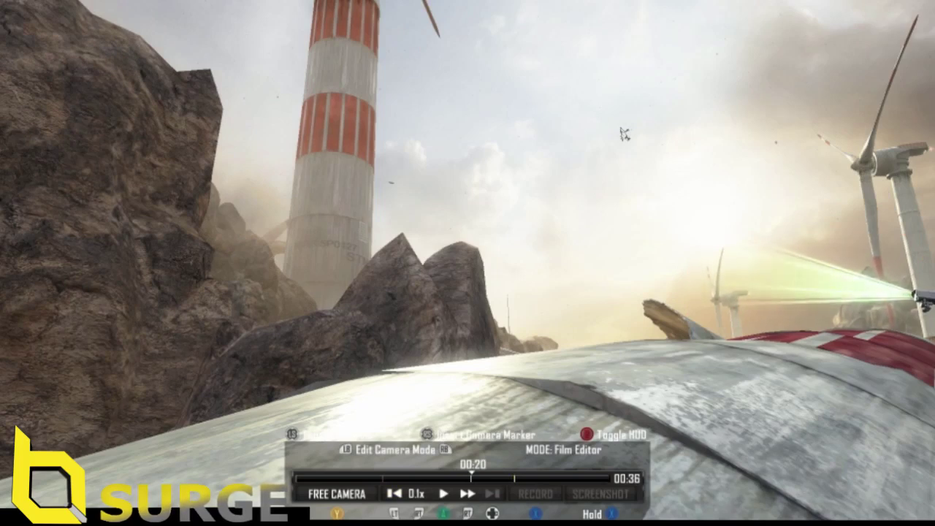
key(Return)
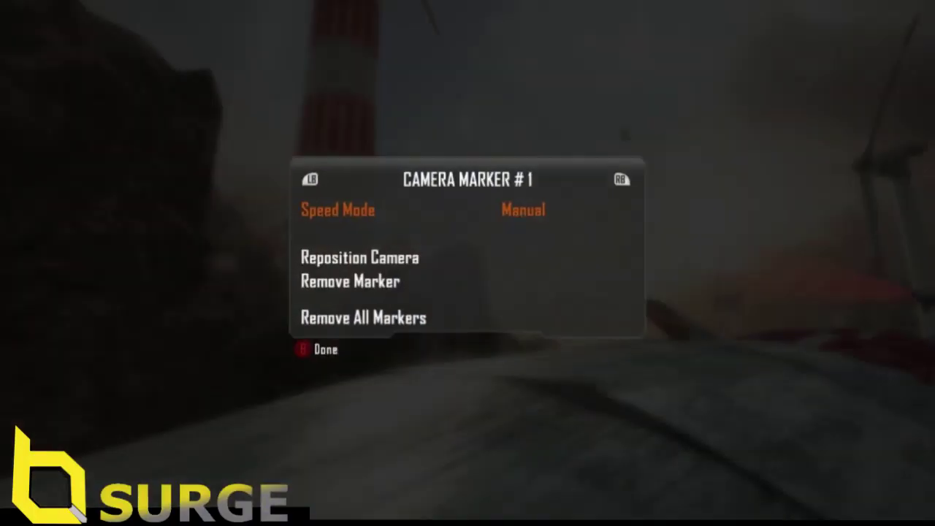
key(Right)
key(Down)
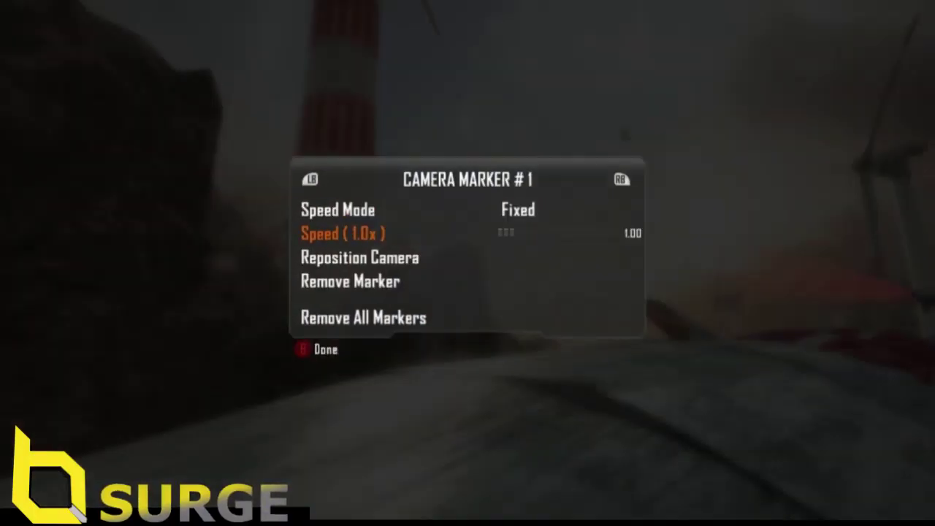
key(Left)
key(Left)
key(Escape)
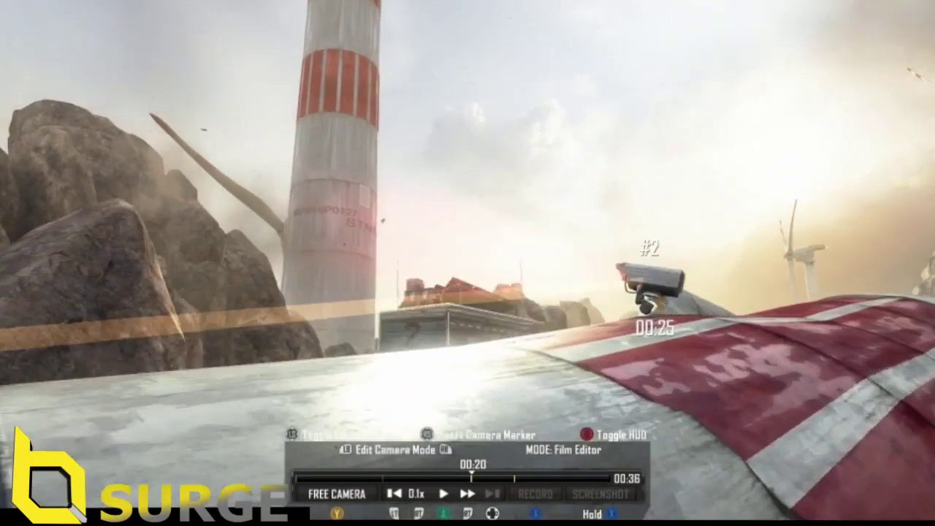
Remove camera marker #2 at 00:25 while keeping the free camera at its viewpoint
key(Return)
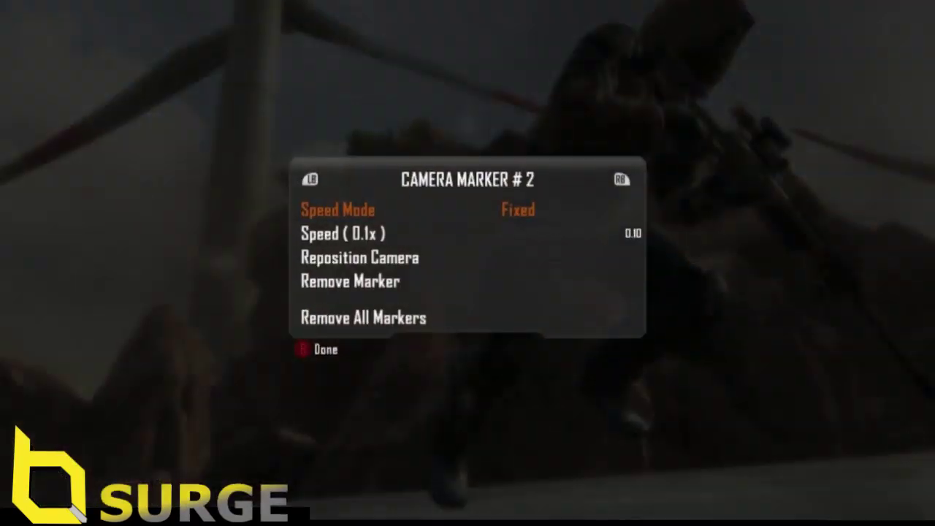
key(Down)
key(Down)
key(Down)
key(Escape)
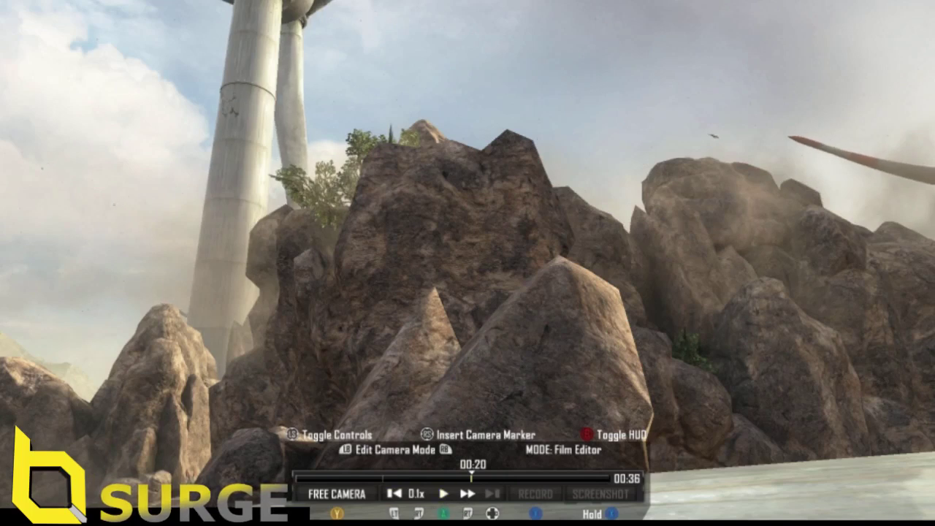
Advance the replay at 0.1x to 00:21 and insert a second camera marker from the current viewpoint
key(space)
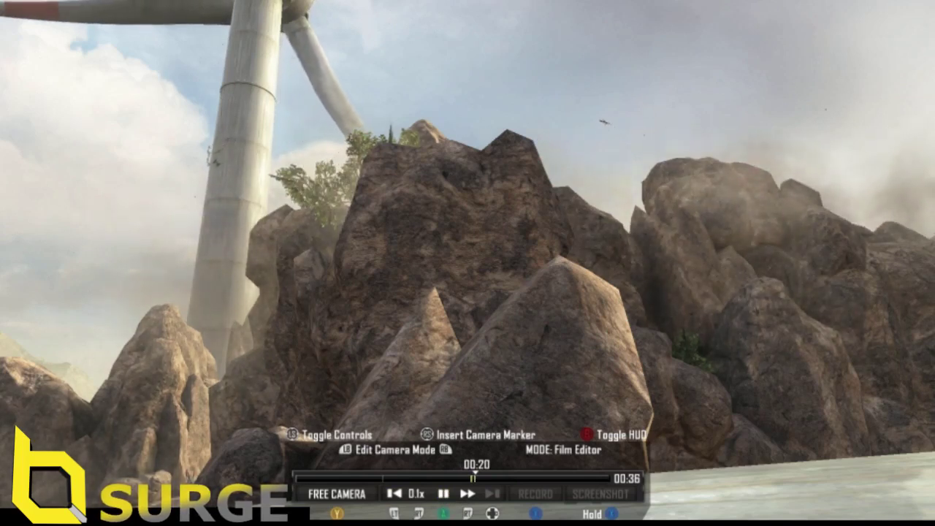
key(space)
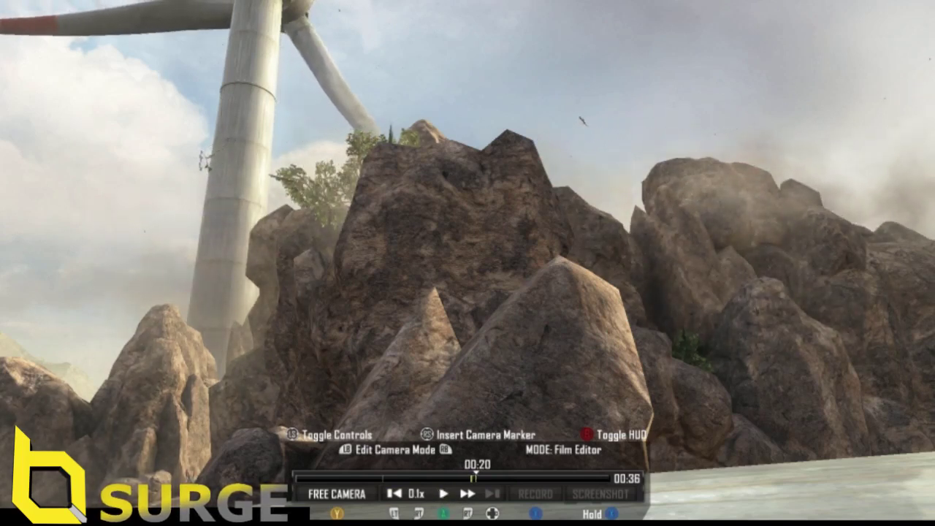
key(space)
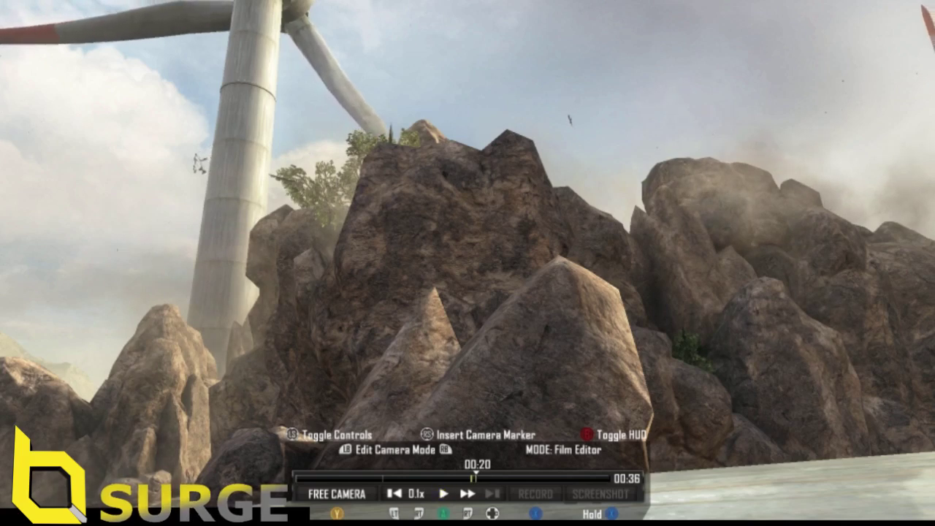
key(space)
key(space)
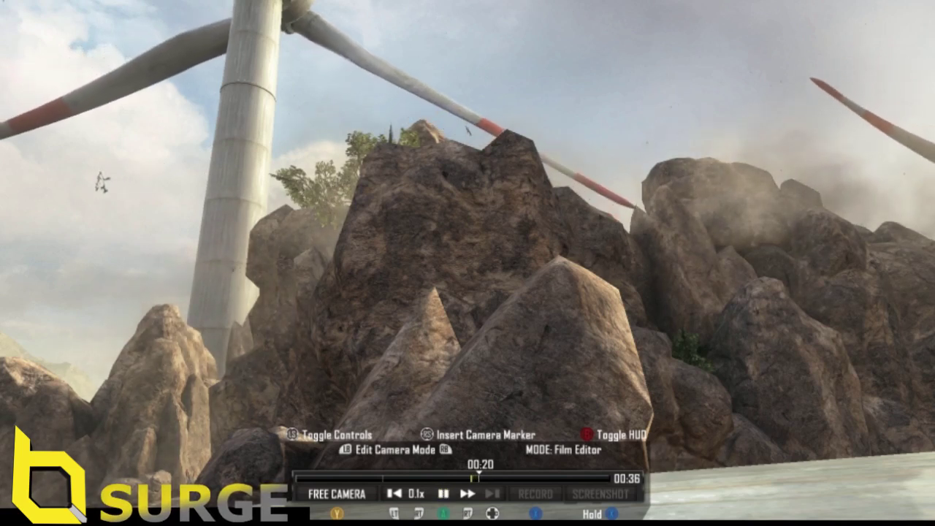
key(space)
key(Insert)
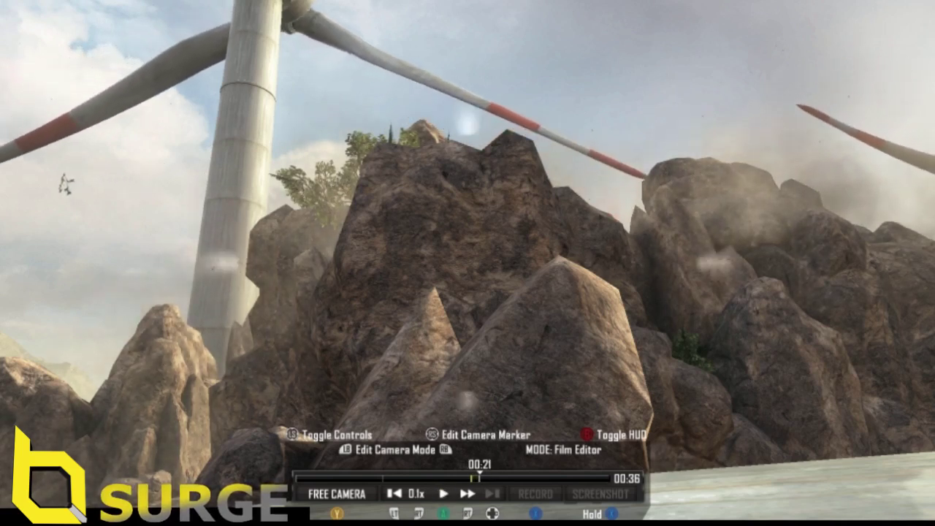
Set the 00:21 camera marker's speed mode to Fixed and lower its speed
key(Insert)
key(Right)
key(Down)
key(Left)
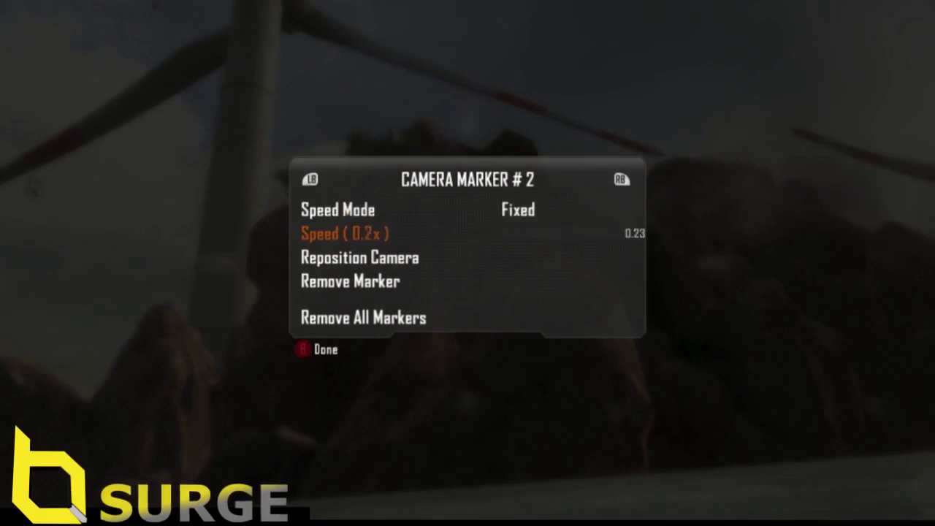
key(Escape)
key(Page_Down)
key(Left)
key(Right)
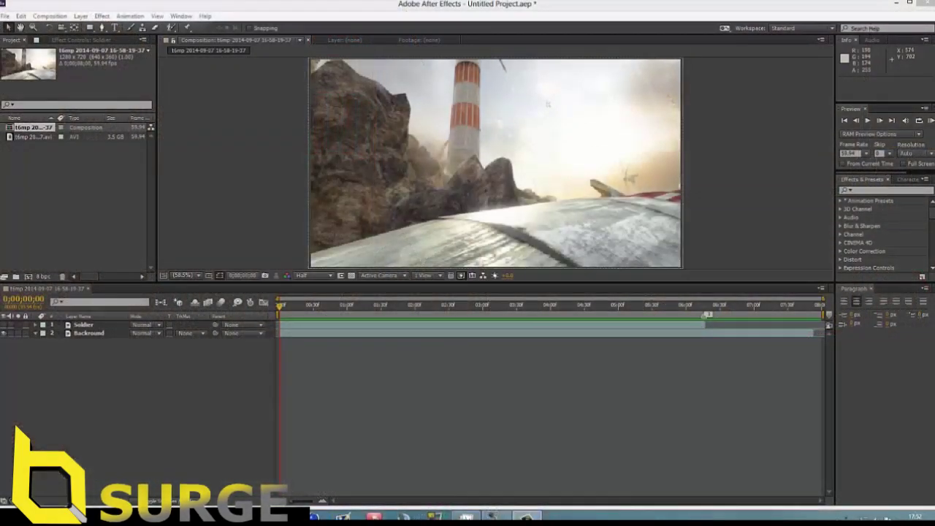
In After Effects, try shifting the Soldier layer 1:25 later against the background layer, and undo the shift
click(84, 325)
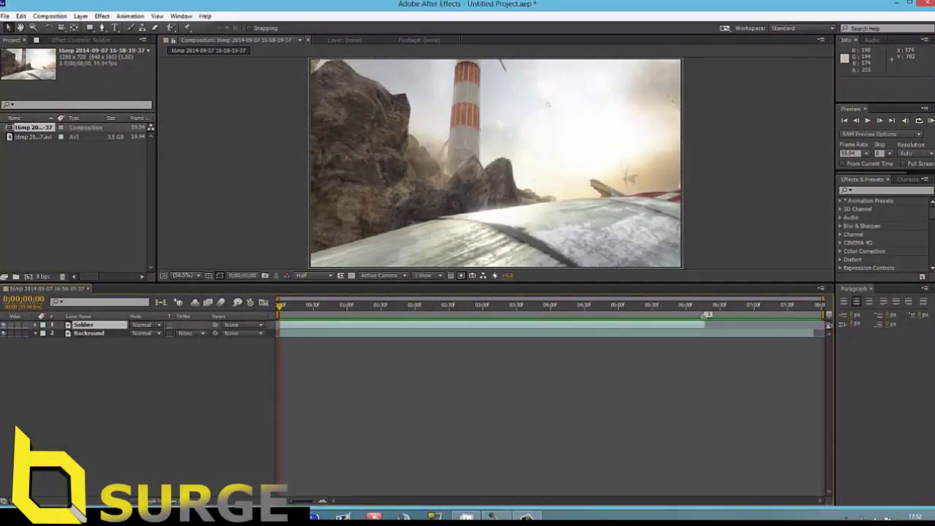
key(space)
mouse_move(280, 305)
mouse_down()
mouse_move(671, 306)
mouse_move(279, 305)
mouse_up()
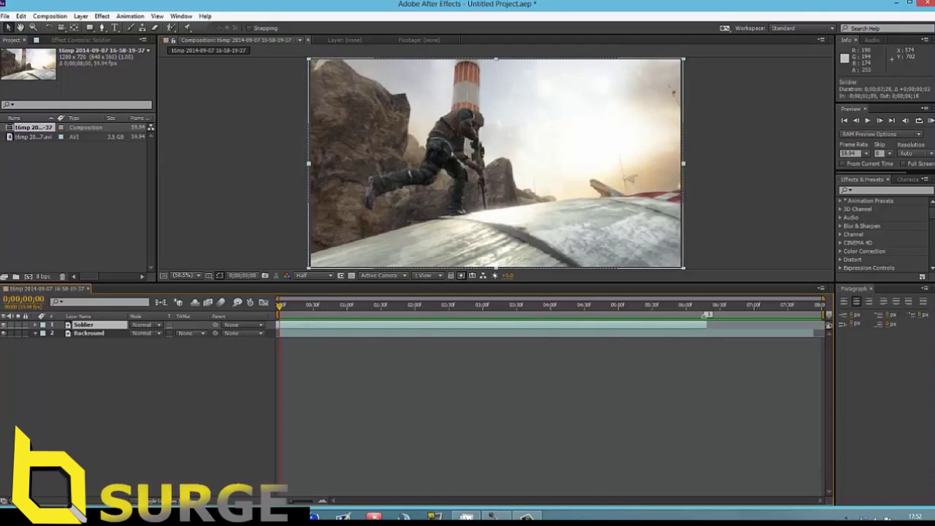
drag(476, 324, 566, 324)
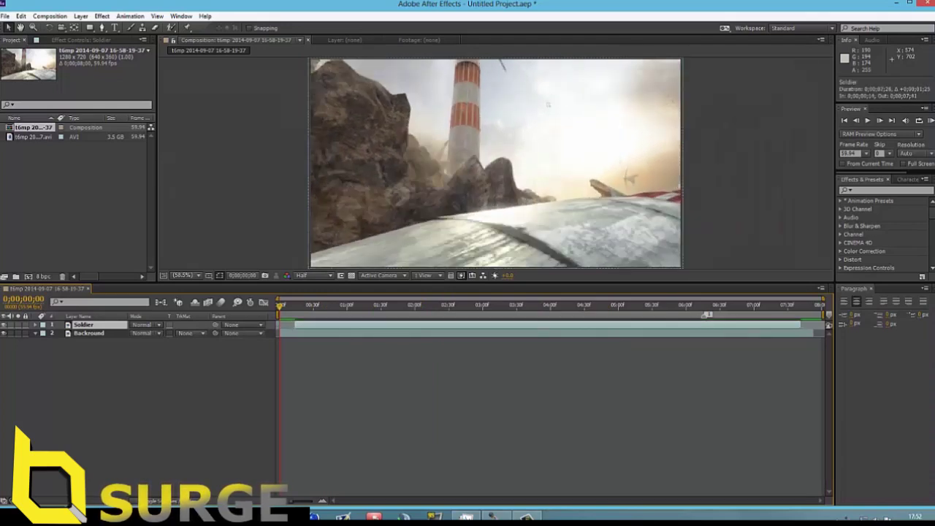
key(ctrl+z)
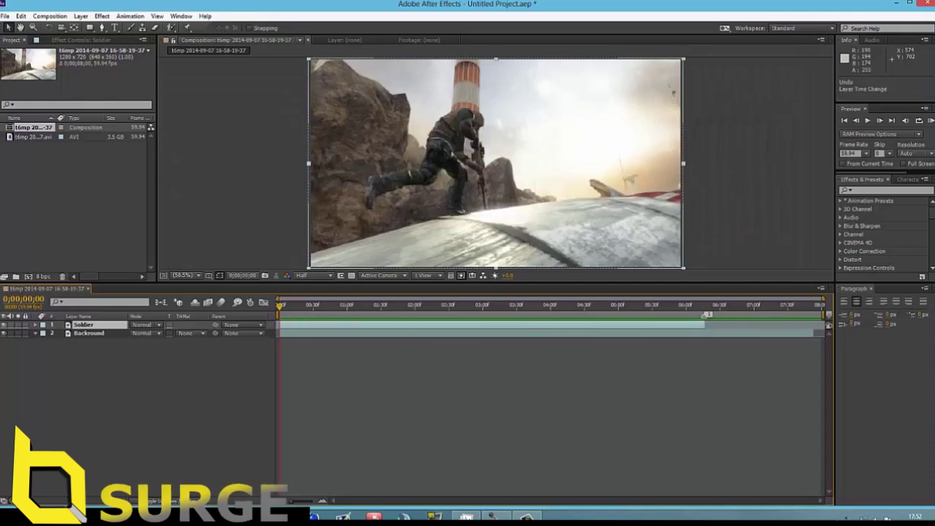
Toggle the Soldier layer's visibility at the first frame to compare it with the background clip
click(3, 325)
click(3, 325)
click(4, 325)
click(3, 325)
click(4, 325)
click(4, 325)
click(161, 399)
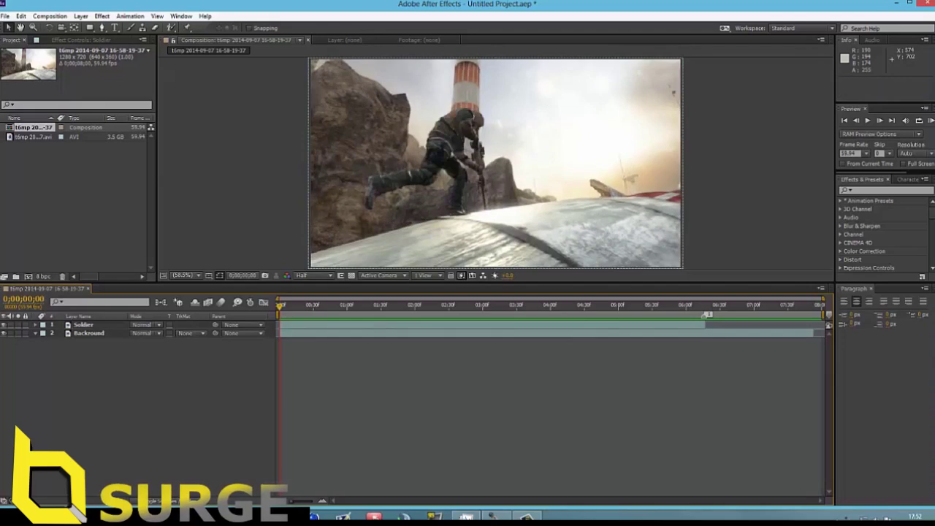
Scrub the composition and toggle the Soldier layer's visibility at 03:19 to check its alignment with the background up to 06:13
drag(280, 306, 365, 306)
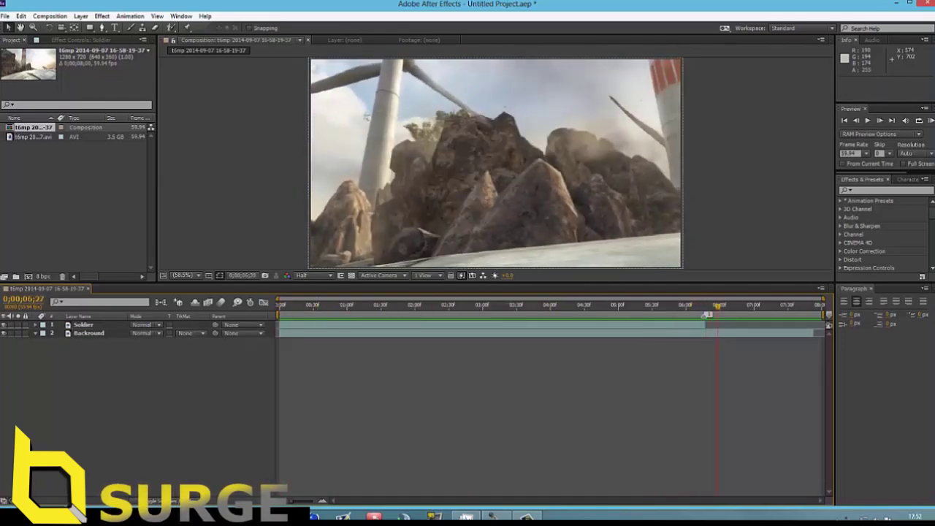
drag(717, 306, 504, 306)
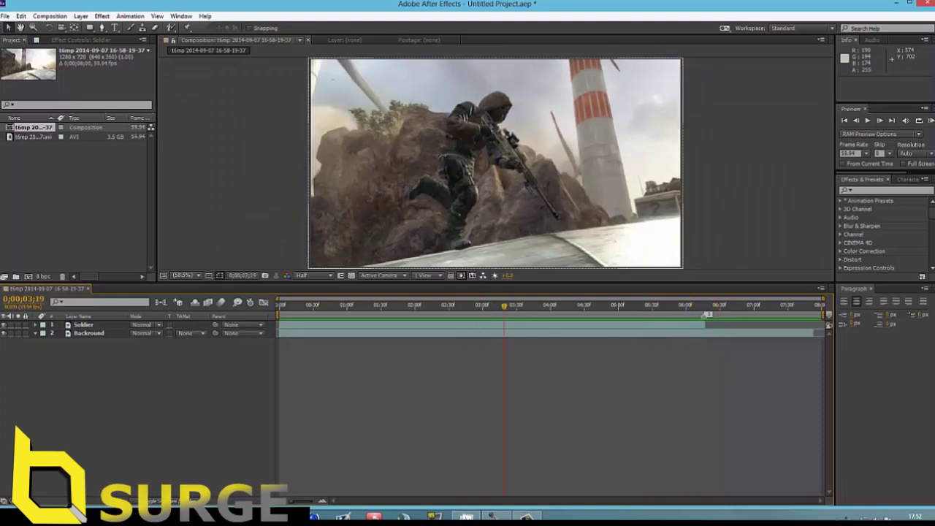
click(3, 325)
click(4, 325)
click(4, 325)
click(3, 325)
click(4, 325)
click(3, 325)
click(4, 325)
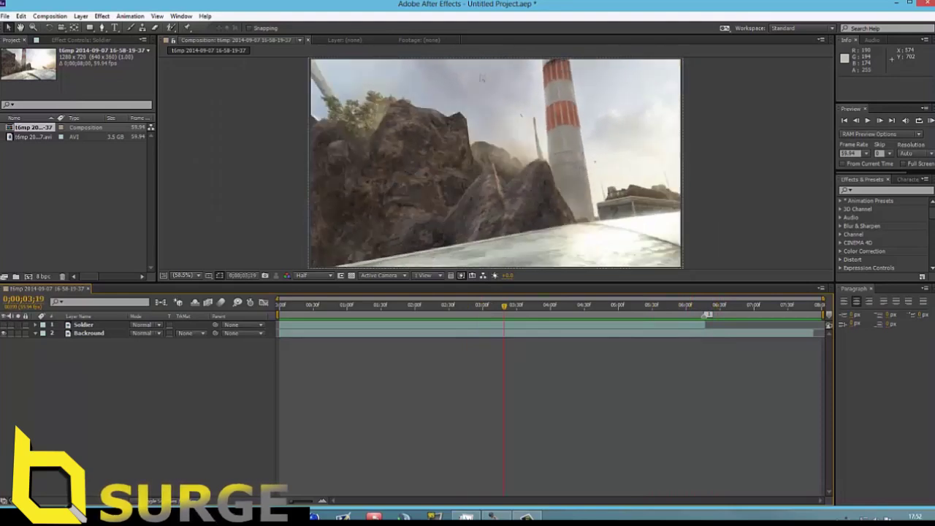
drag(504, 306, 627, 306)
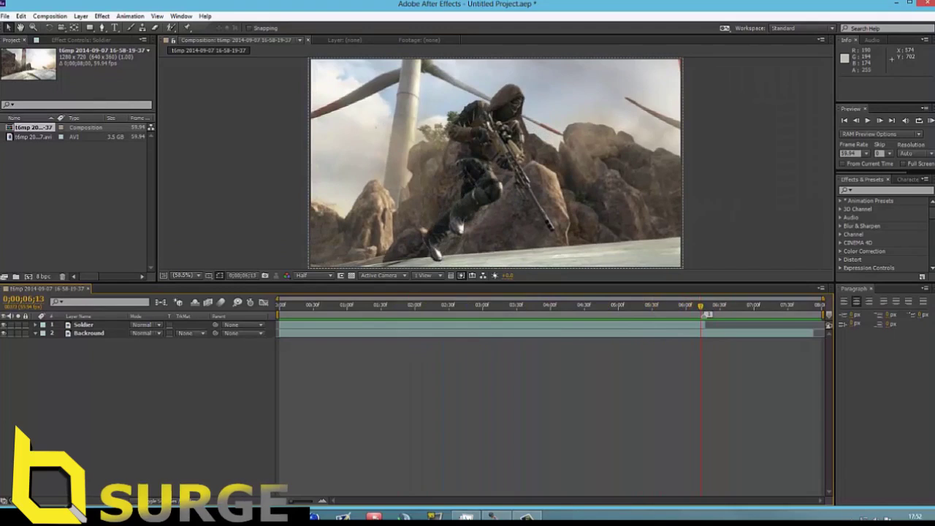
Hide the Soldier layer at 06:16, enable time remapping on the Backround layer, and add a Time Remap keyframe at the first frame
drag(701, 306, 704, 306)
click(3, 324)
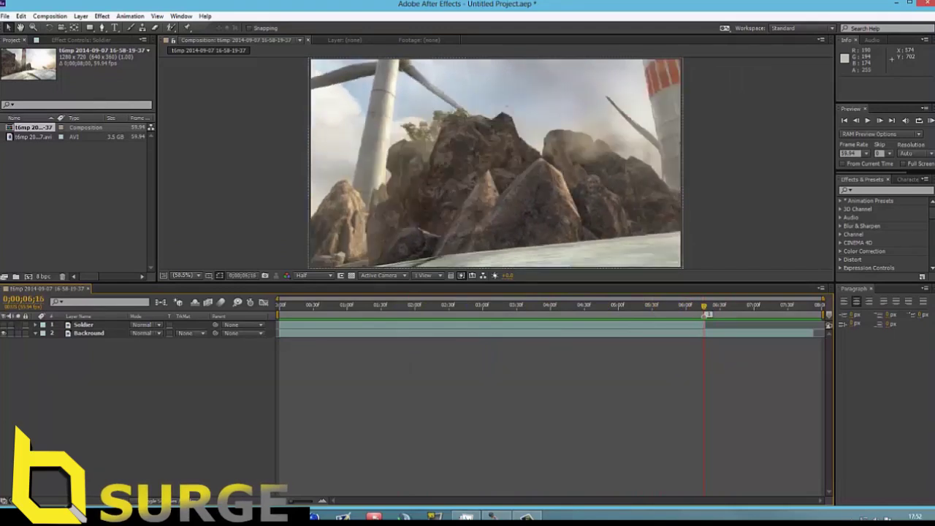
click(89, 333)
right_click(80, 333)
mouse_move(146, 191)
click(253, 191)
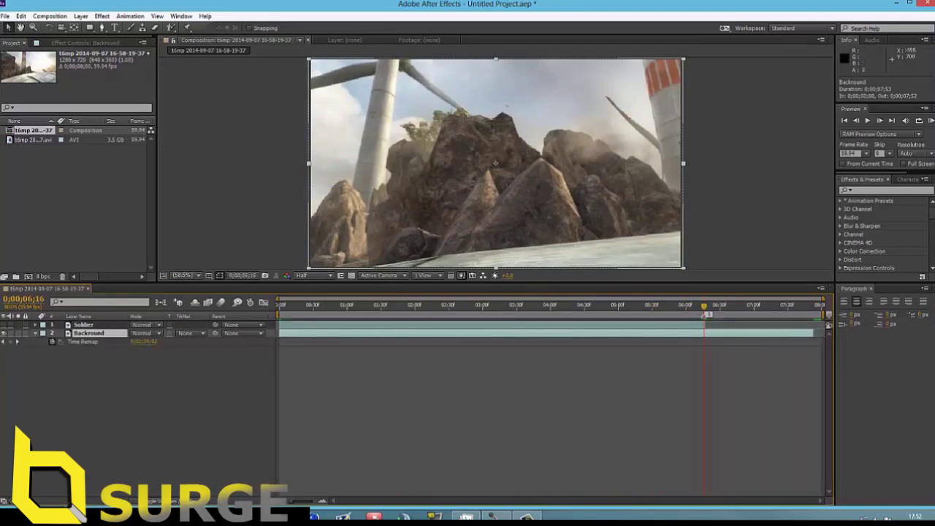
key(Home)
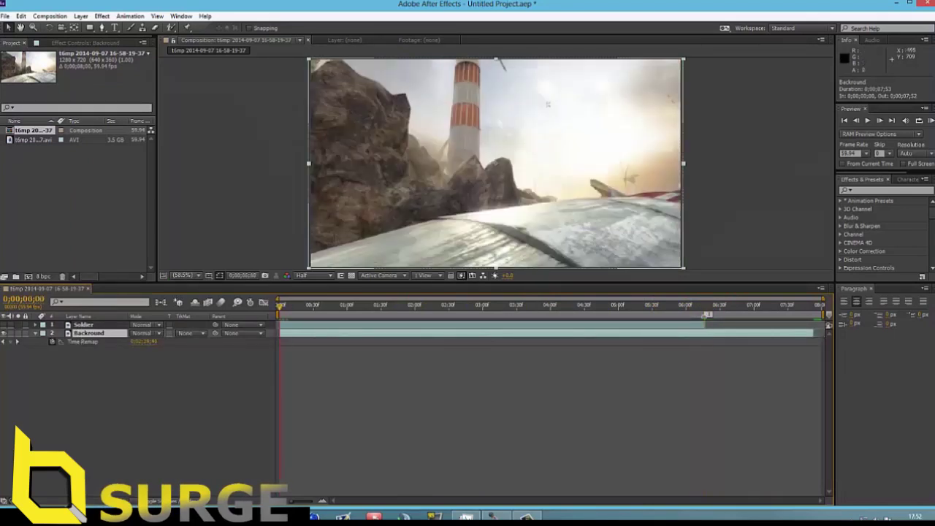
click(10, 342)
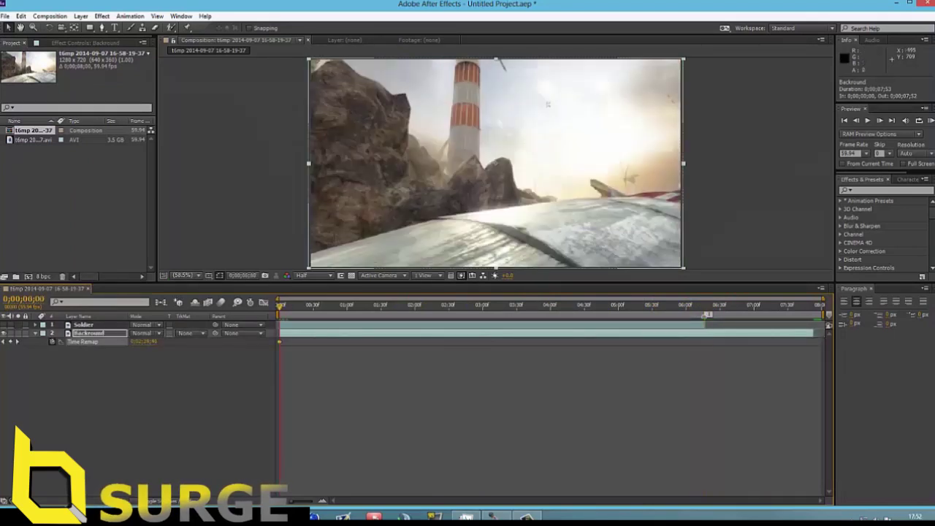
Raise the Backround layer's Time Remap value at 06:16 to match the Soldier clip, toggling the Soldier layer's visibility to compare
drag(281, 307, 705, 306)
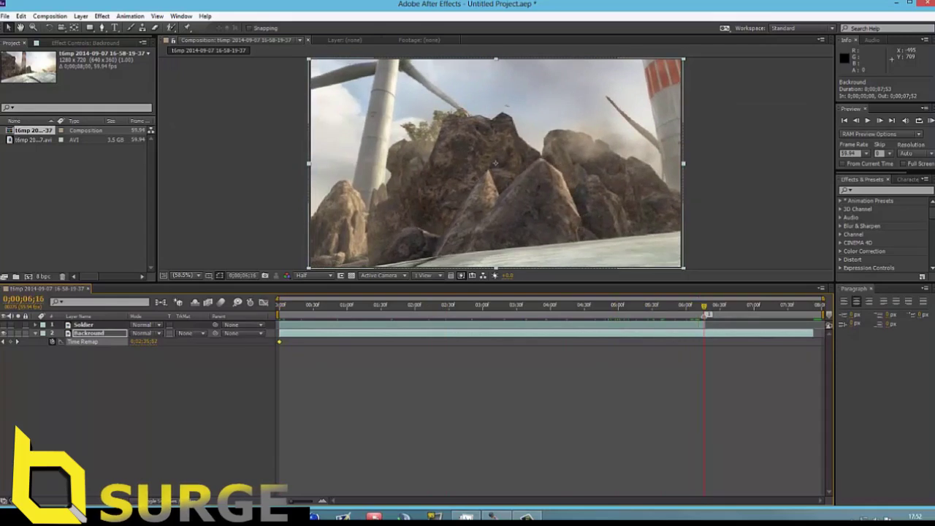
drag(144, 341, 231, 342)
drag(336, 133, 339, 130)
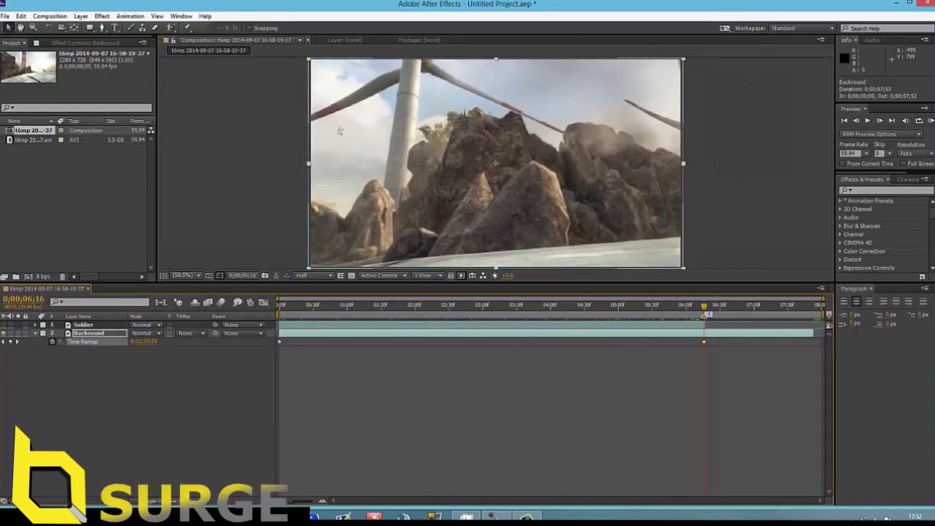
click(4, 325)
click(3, 325)
click(4, 325)
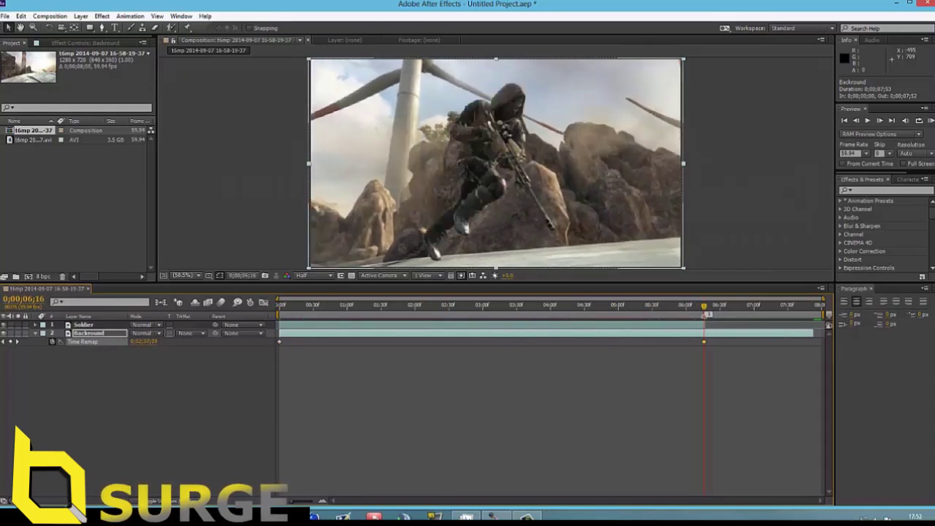
click(4, 325)
click(3, 325)
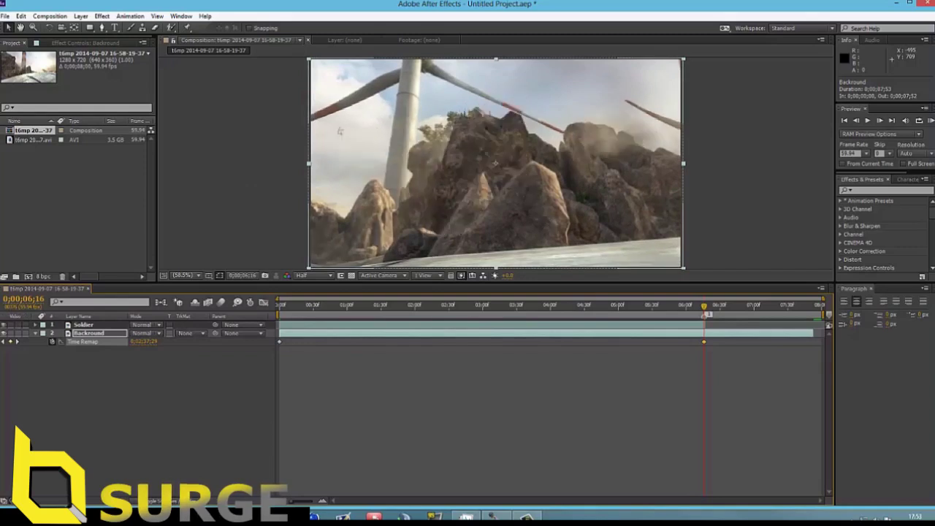
Fine-tune the Backround layer's Time Remap value at 06:16 by a few frames and trim the layer's end to that time
click(144, 342)
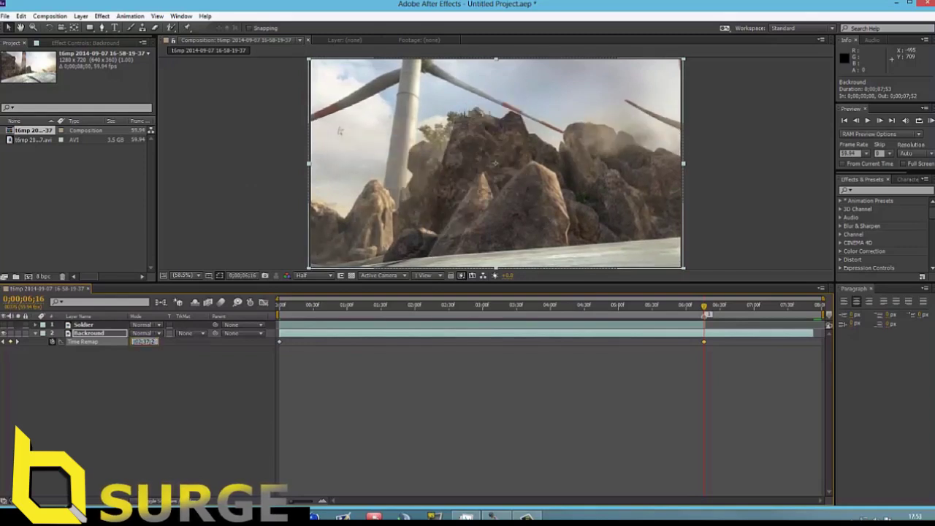
click(150, 387)
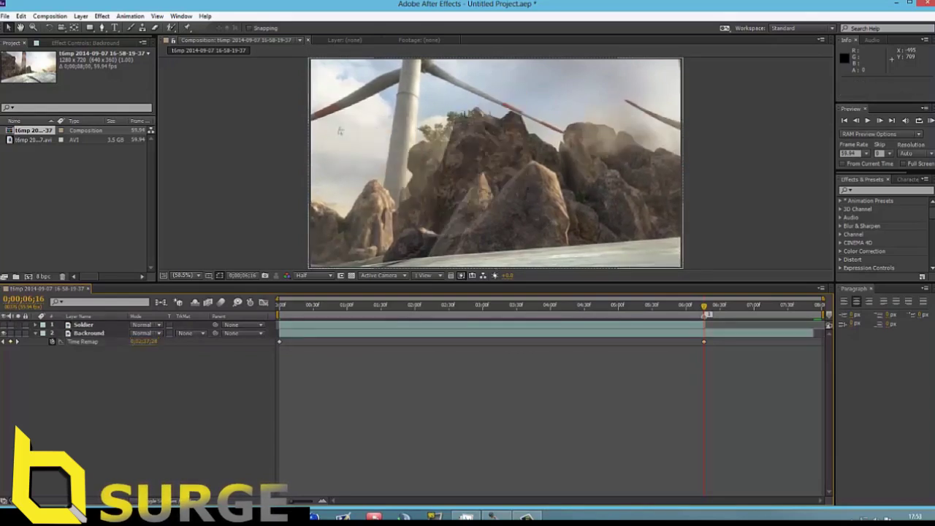
click(338, 132)
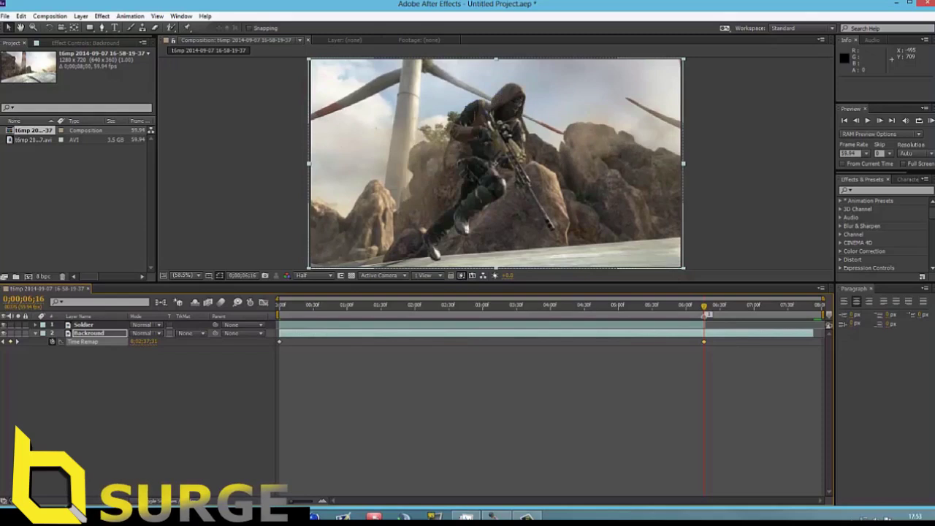
key(alt+bracketright)
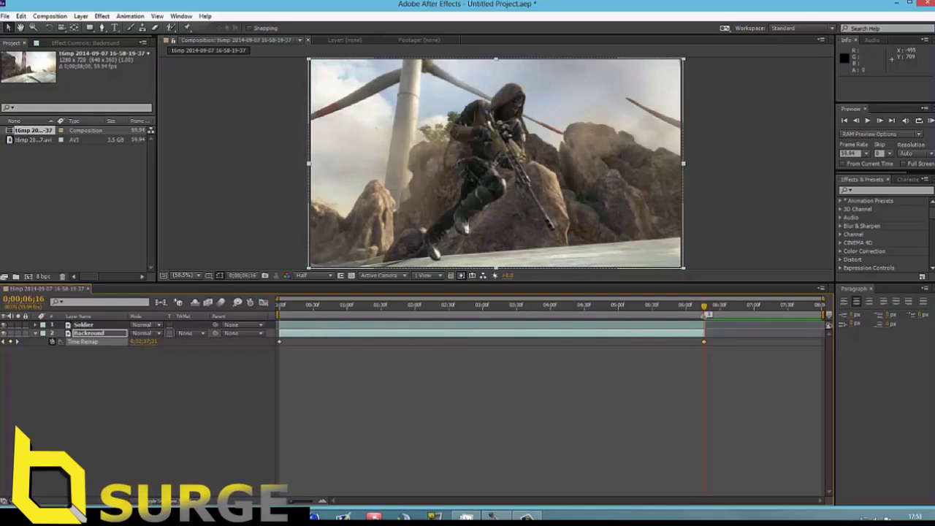
Toggle the Soldier layer's visibility at 03:16 to check its alignment with the background, and scrub back to 01:38
key(F2)
drag(704, 307, 500, 306)
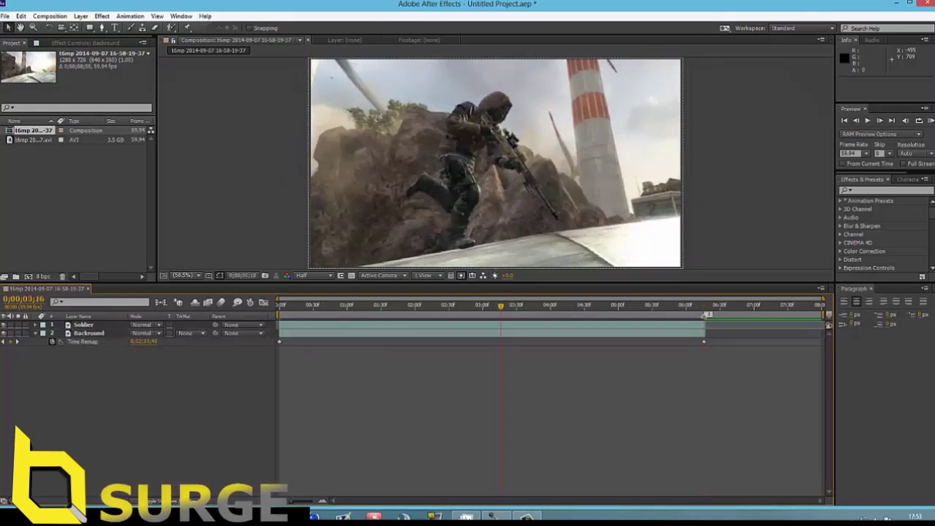
click(4, 325)
click(3, 325)
click(4, 325)
click(4, 325)
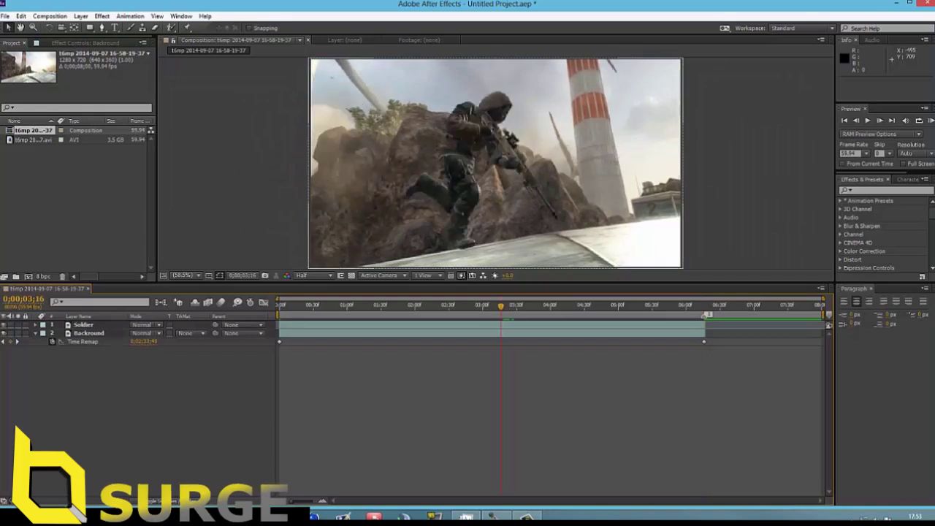
click(4, 325)
click(4, 326)
click(3, 325)
click(3, 325)
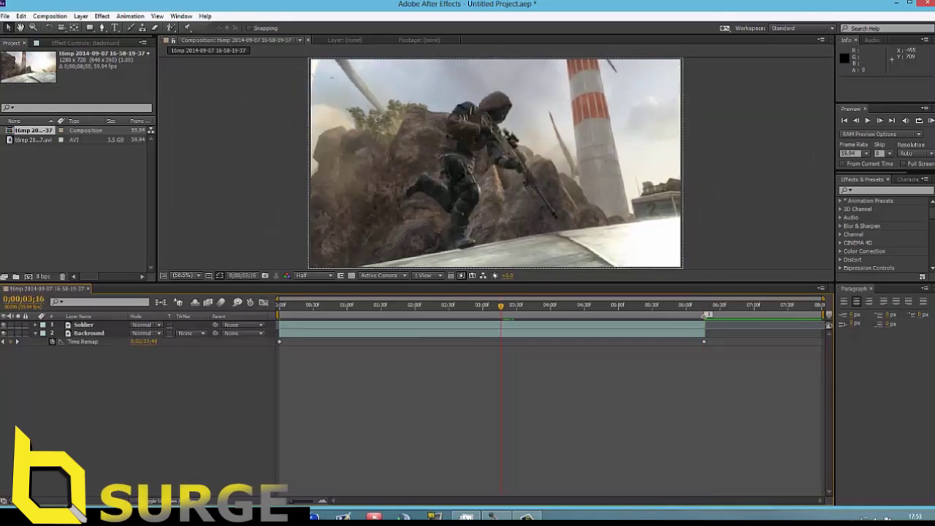
drag(501, 307, 389, 306)
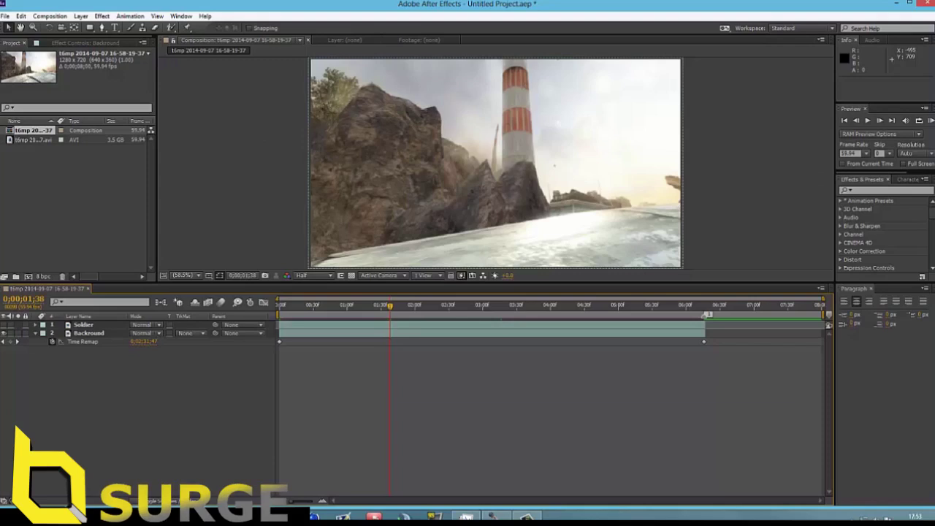
Try adjusting the Backround layer's Time Remap value at 03:16, and undo the change
drag(390, 307, 499, 307)
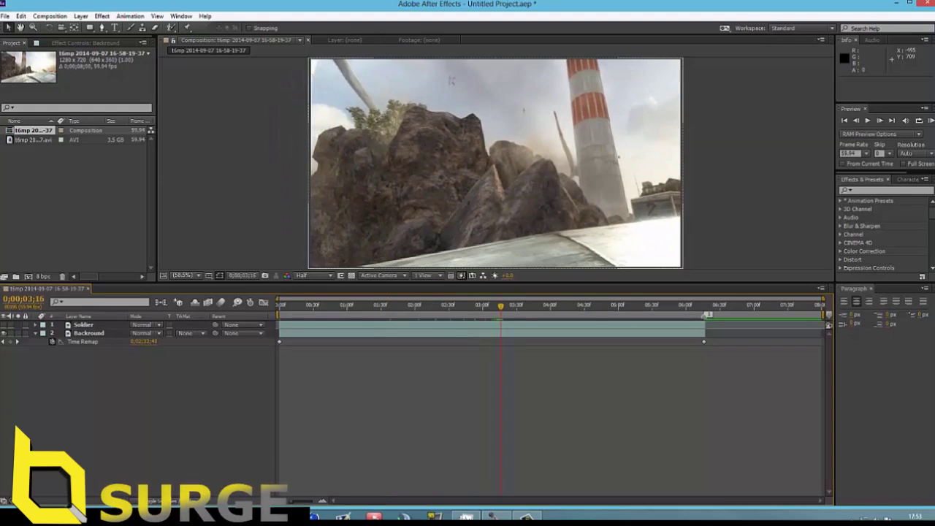
drag(144, 342, 182, 342)
click(88, 333)
drag(501, 306, 535, 306)
key(ctrl+z)
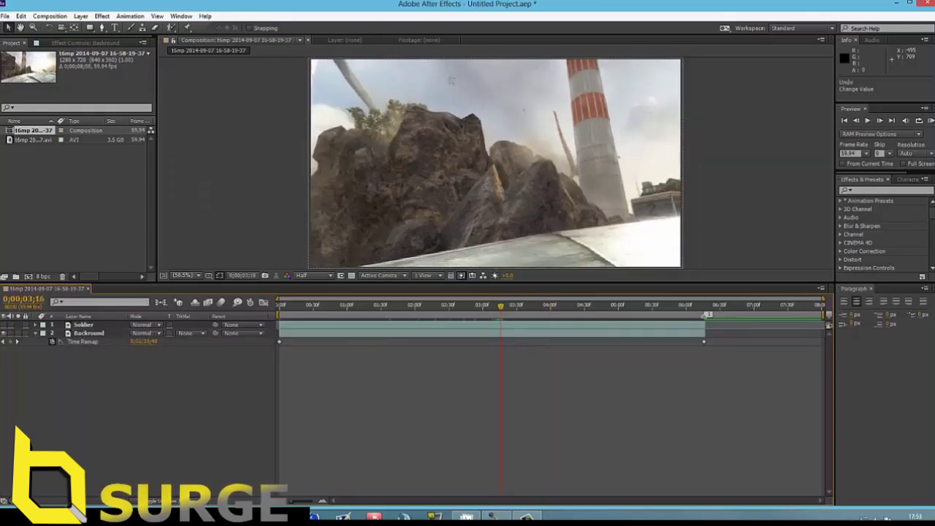
Scrub to 04:37 and back to the first frame to compare the Soldier layer with the background
drag(500, 306, 591, 305)
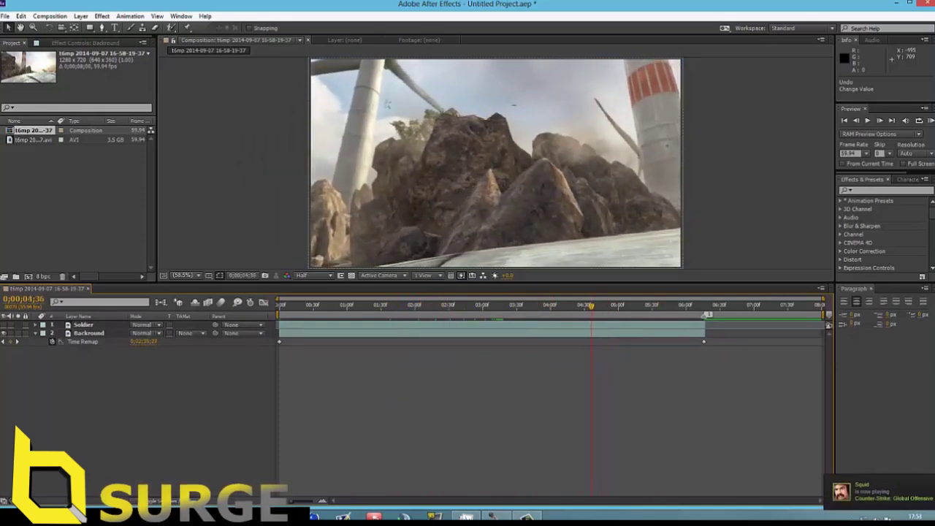
drag(591, 305, 592, 305)
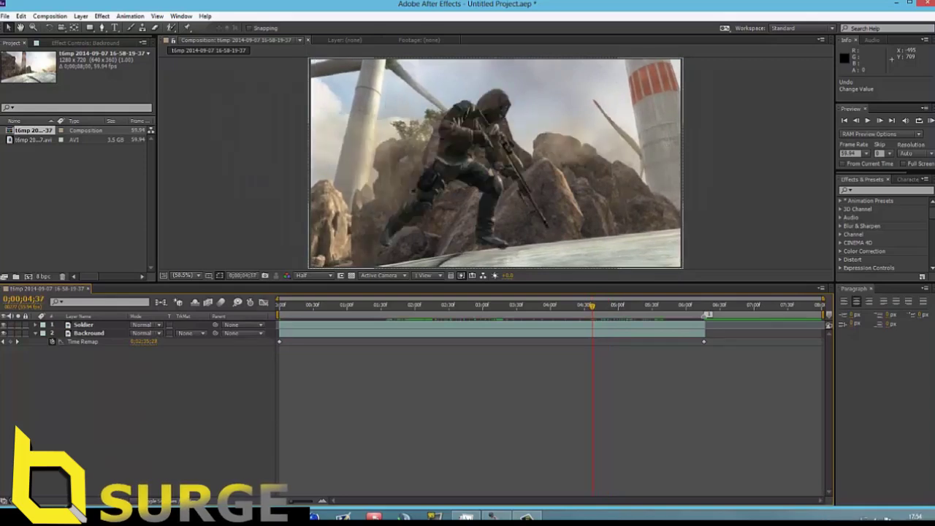
drag(592, 305, 280, 306)
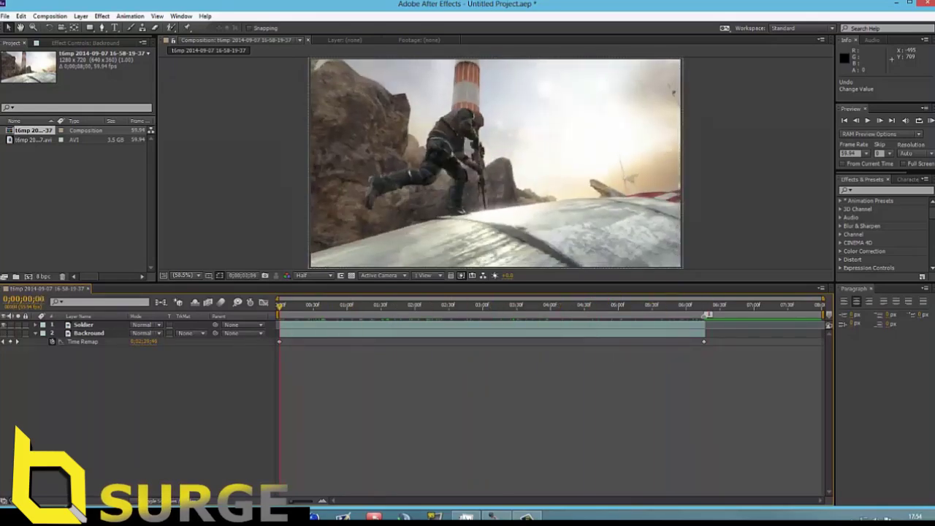
Shorten the work area to end at 06:17 and toggle the Soldier layer's visibility
drag(823, 315, 709, 315)
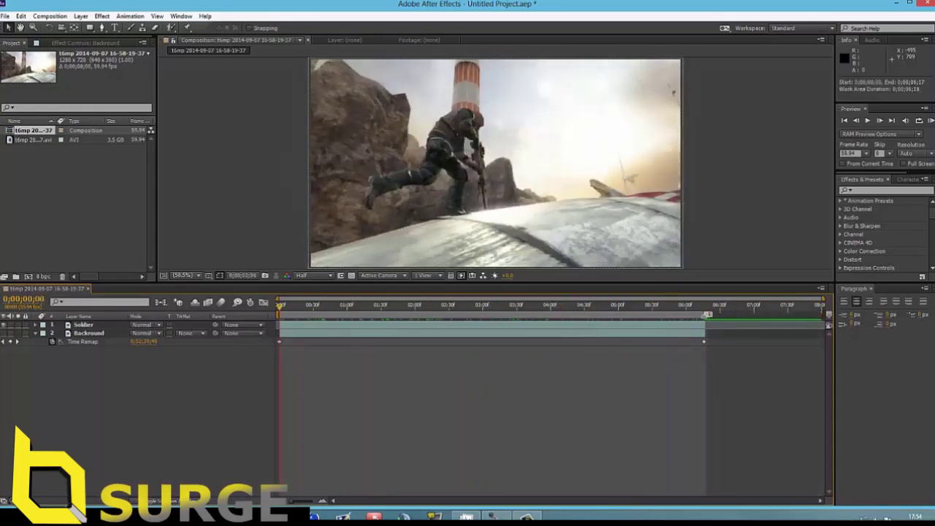
drag(279, 305, 601, 305)
click(3, 325)
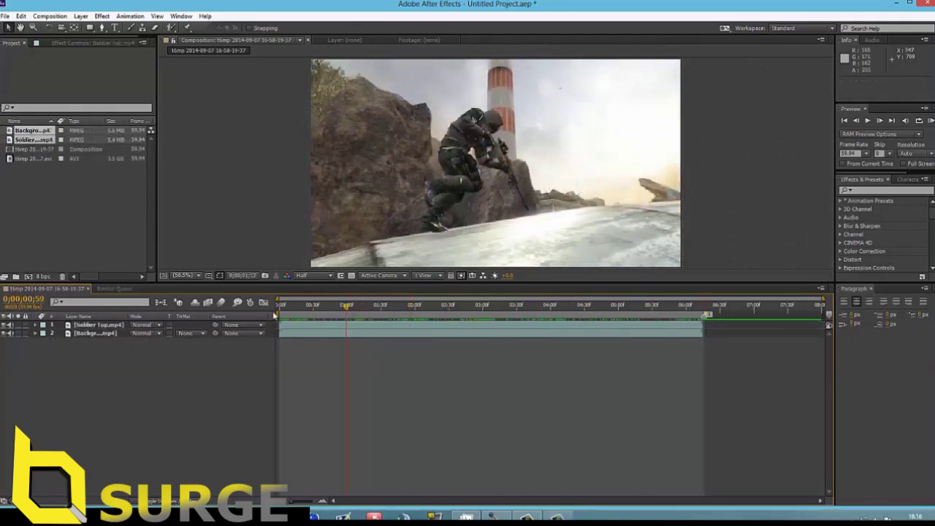
Keyframe the Soldier Top.mp4 layer's Opacity at 100% at 01:09 and 0% on the following frame, 01:10
drag(344, 310, 259, 355)
click(422, 306)
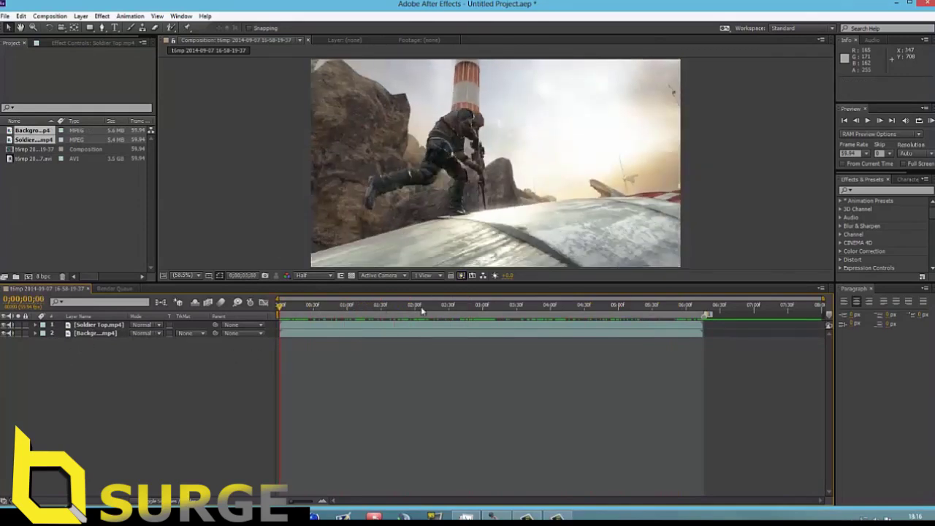
drag(398, 312, 357, 322)
click(356, 324)
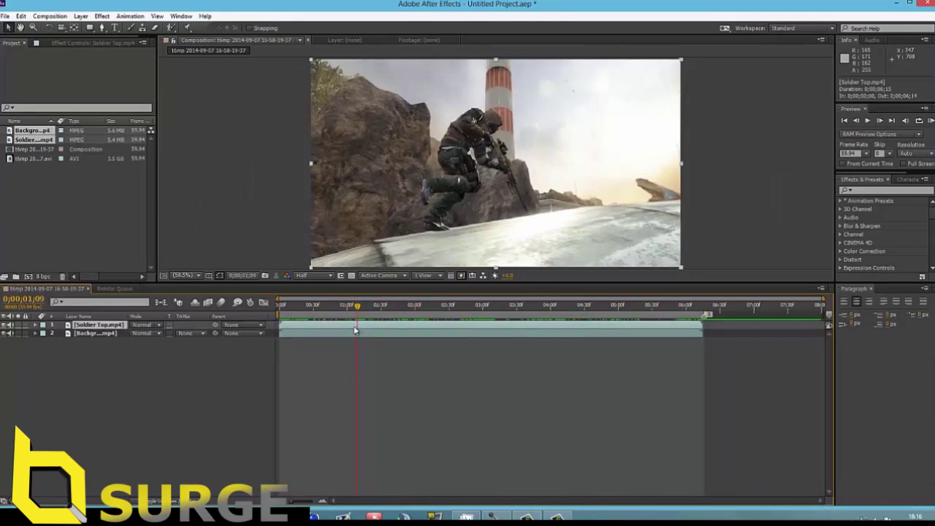
key(t)
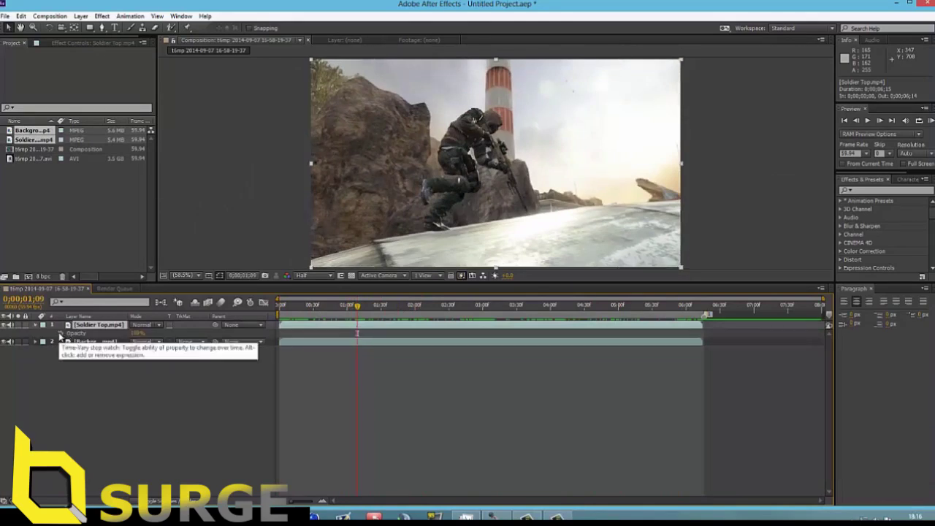
click(60, 333)
click(876, 122)
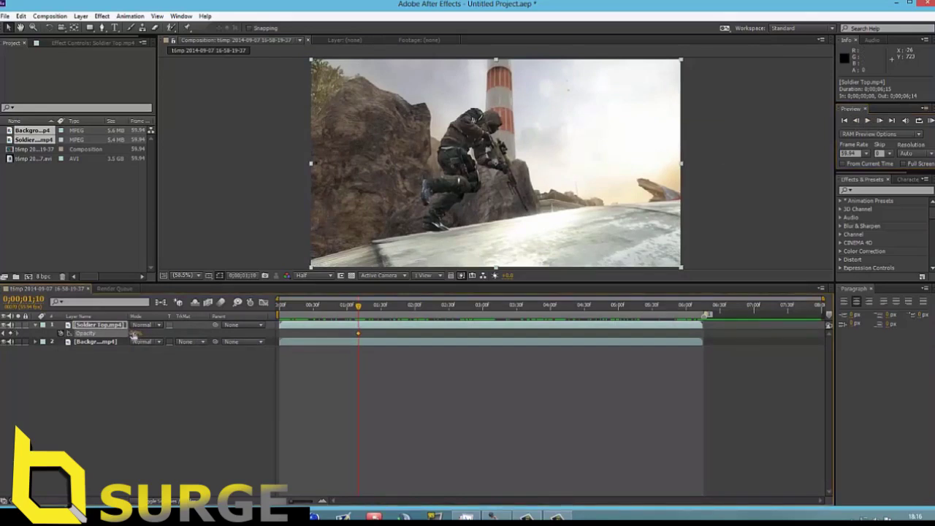
drag(135, 333, 44, 334)
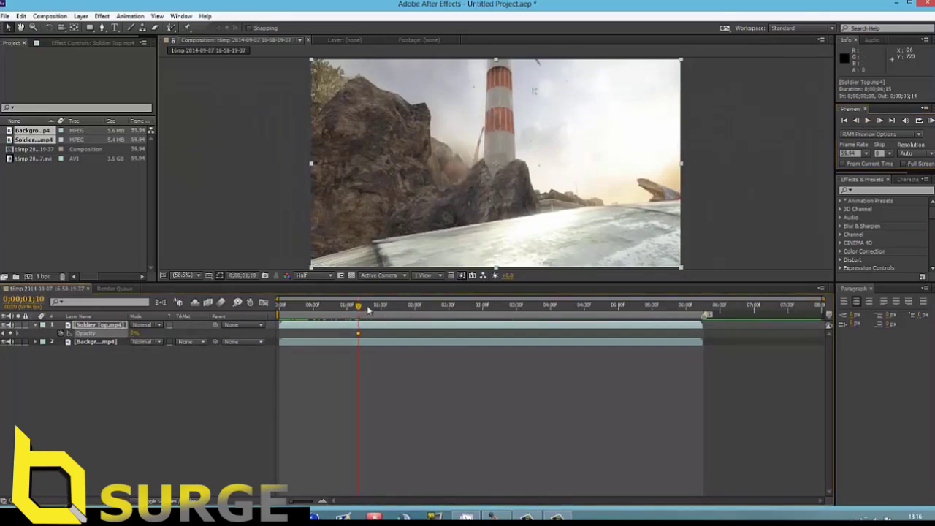
Add Opacity keyframes of 0% at 02:24 and 100% at 02:25, and move this pair earlier to about 01:32
drag(368, 310, 442, 307)
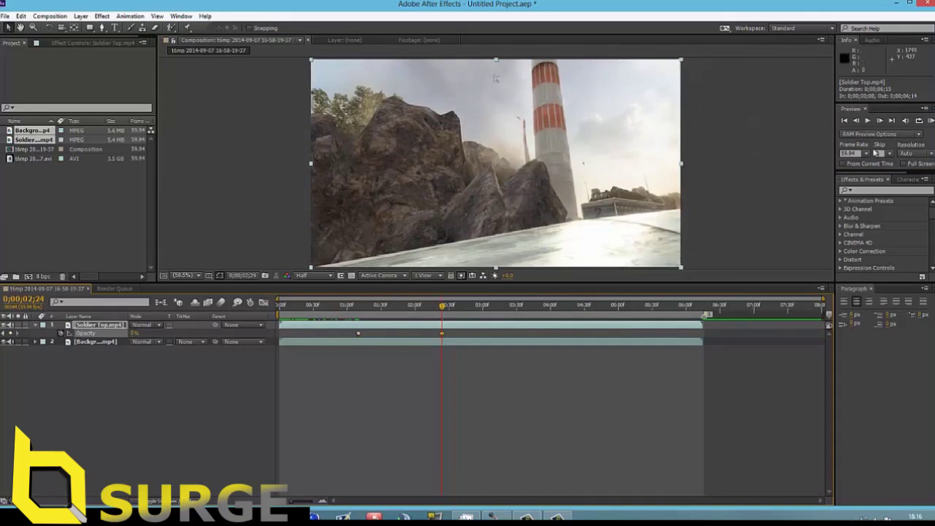
click(879, 120)
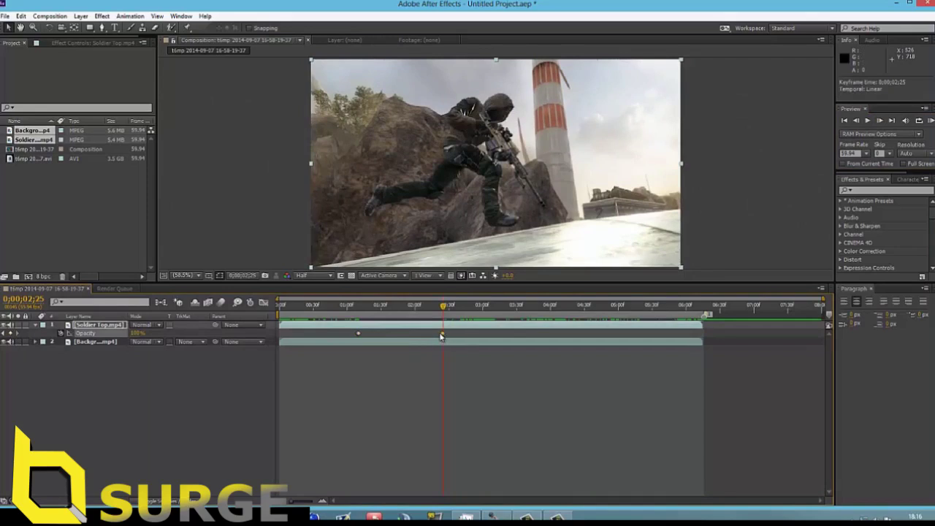
drag(403, 332, 340, 337)
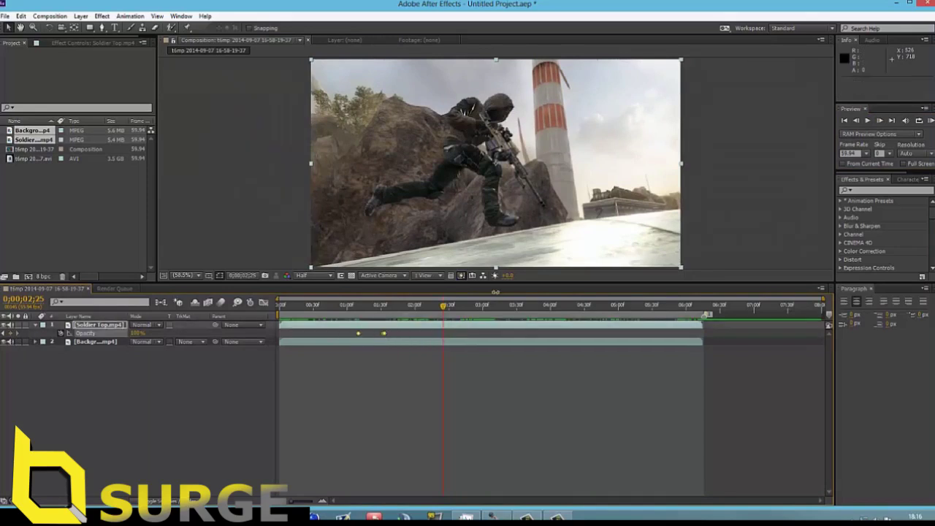
Paste copies of the four Opacity keyframes at 02:20, about 04:00, 05:20, about 03:07 and 00:15
click(439, 310)
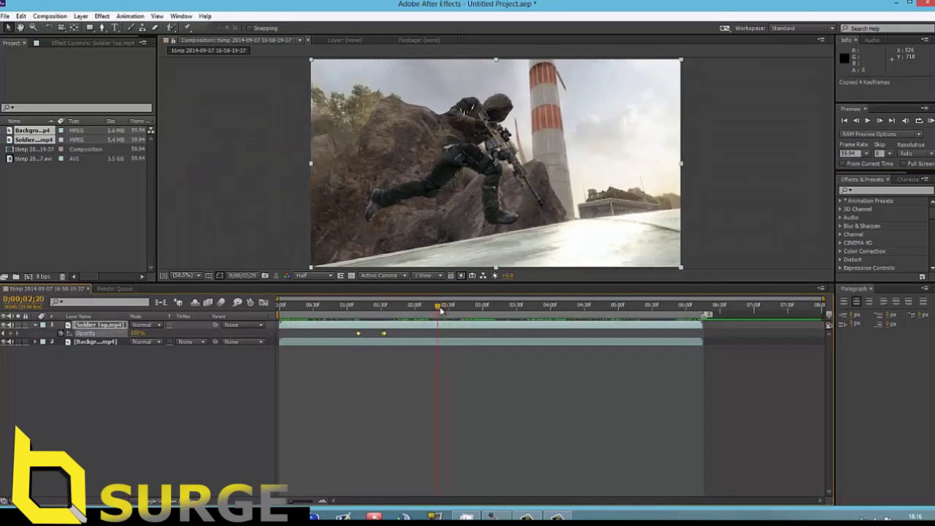
key(ctrl+v)
click(551, 307)
key(ctrl+v)
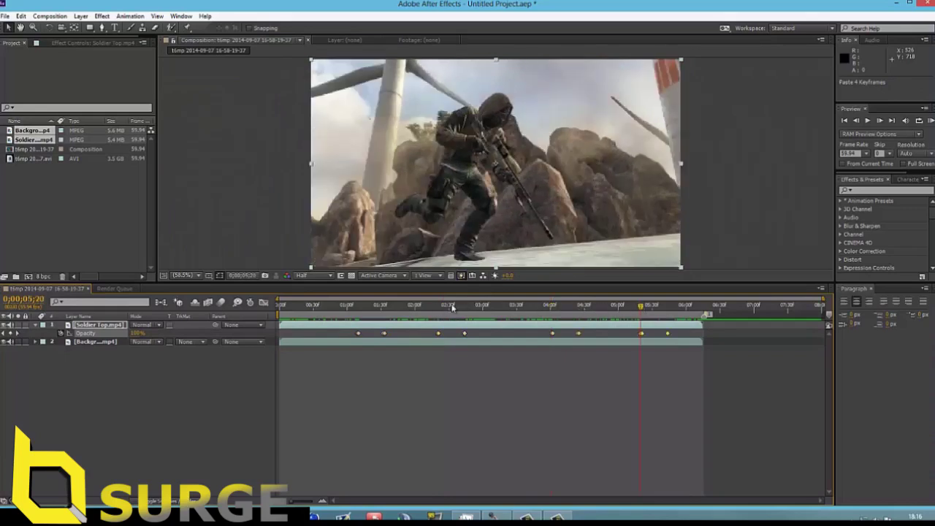
click(490, 307)
key(ctrl+v)
click(297, 308)
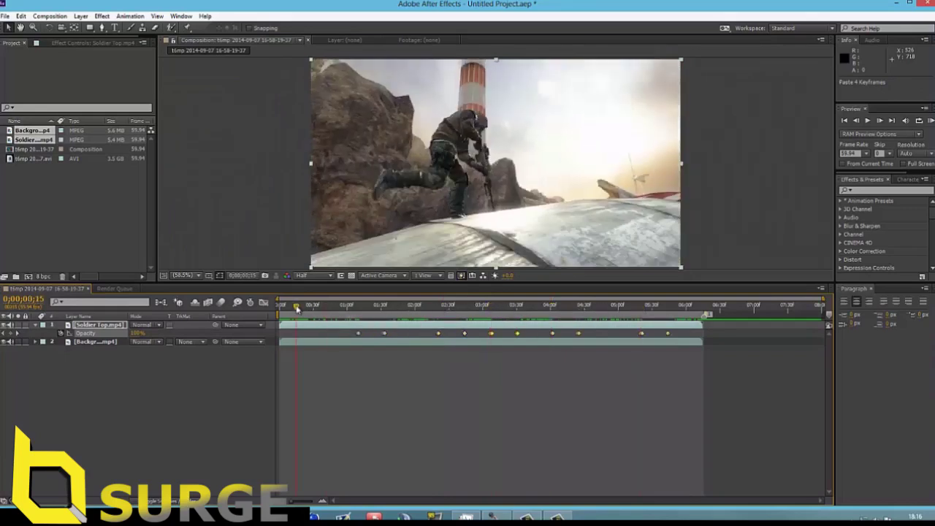
Deselect the layer and scrub through the composition to preview the soldier disappearing and reappearing
click(331, 385)
drag(298, 307, 345, 330)
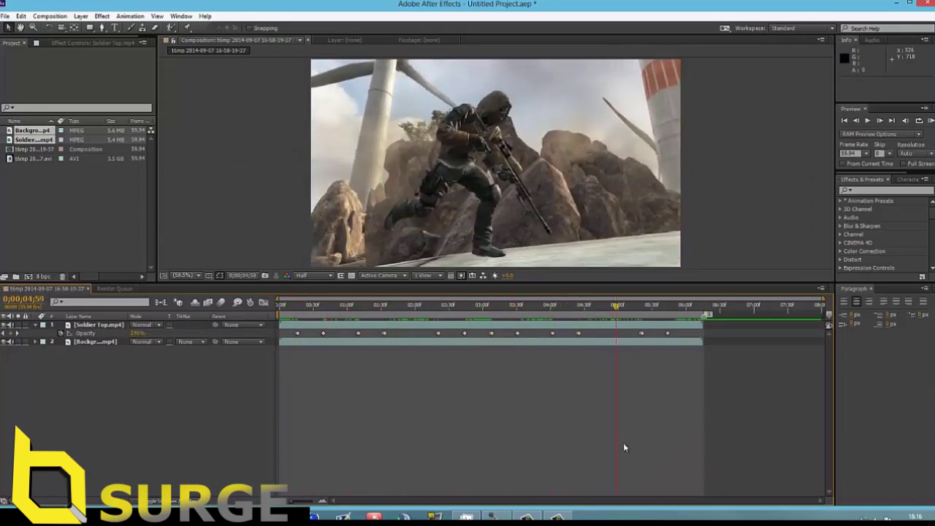
drag(648, 452, 349, 410)
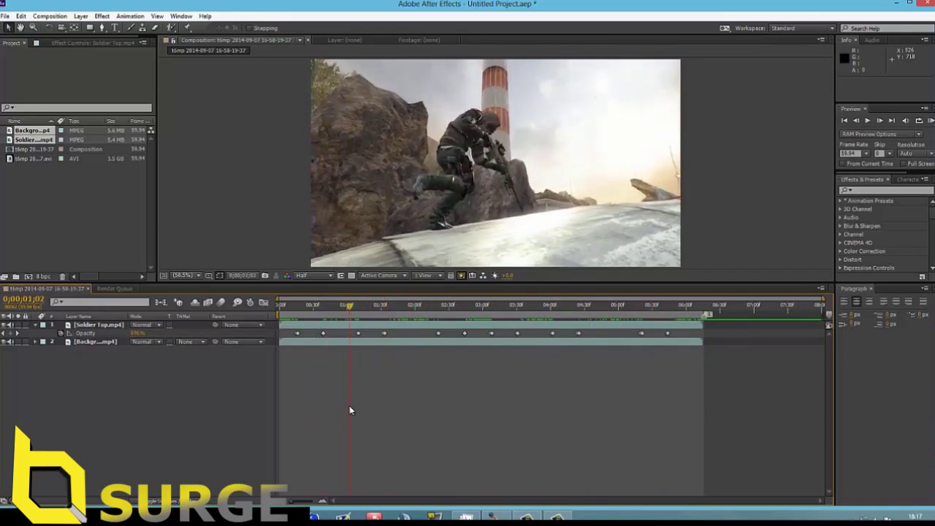